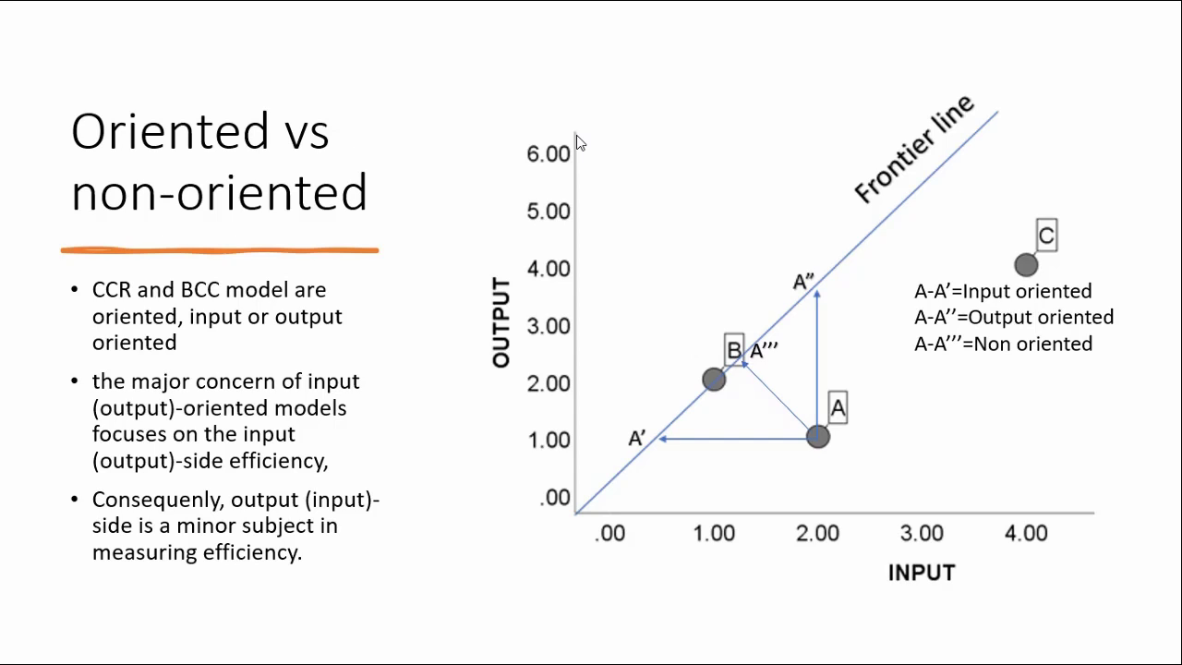
Advance the slideshow to the Radial vs Non-radial slide.
{"action": "key", "text": "Right"}
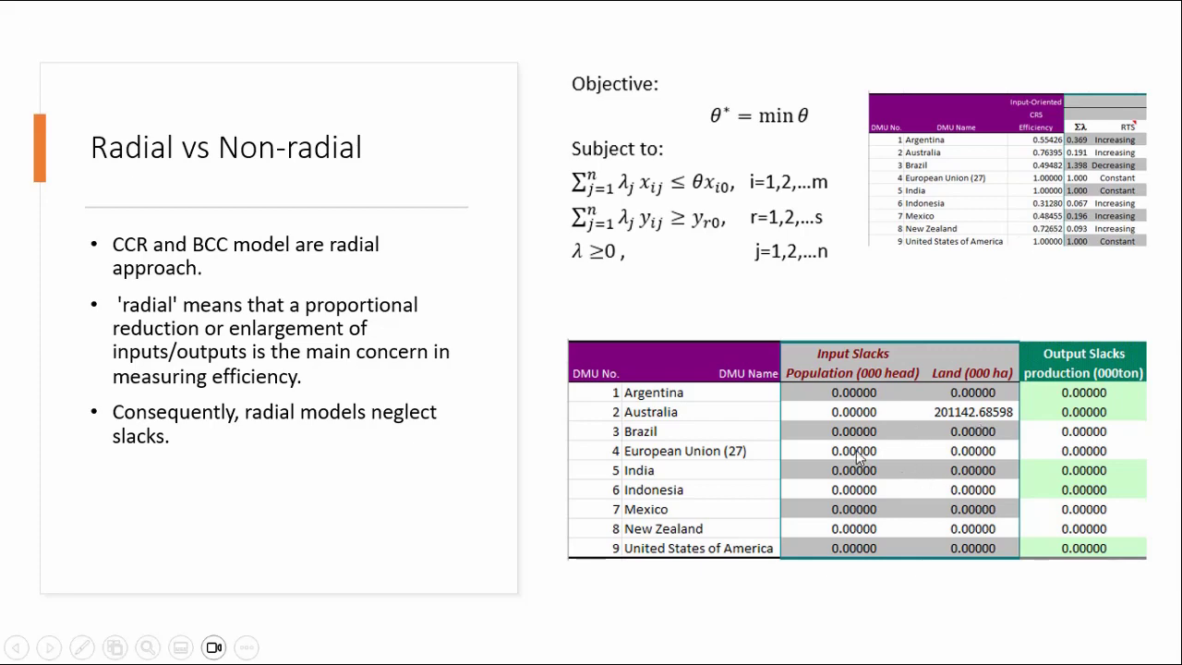
Go back to the Oriented vs non-oriented slide showing the frontier line chart.
{"action": "left_click", "coordinate": [93, 182]}
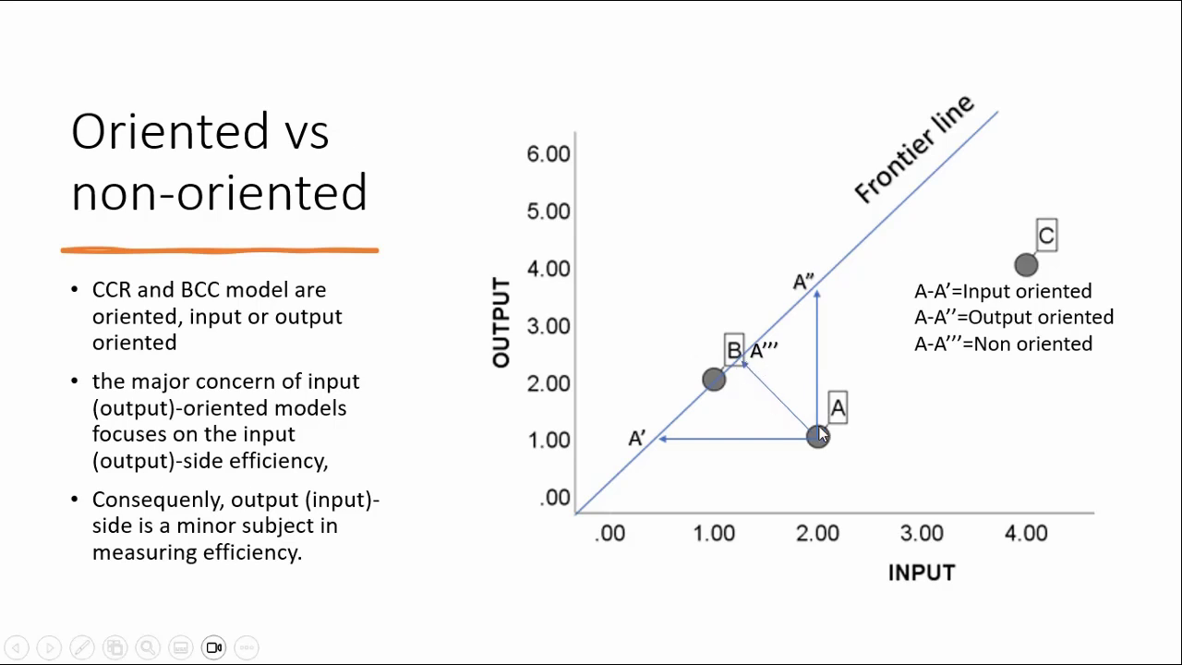
Advance to the 'A Slacks-Based Measure of Efficiency (SBM-DEA)' introduction slide.
{"action": "key", "text": "Right"}
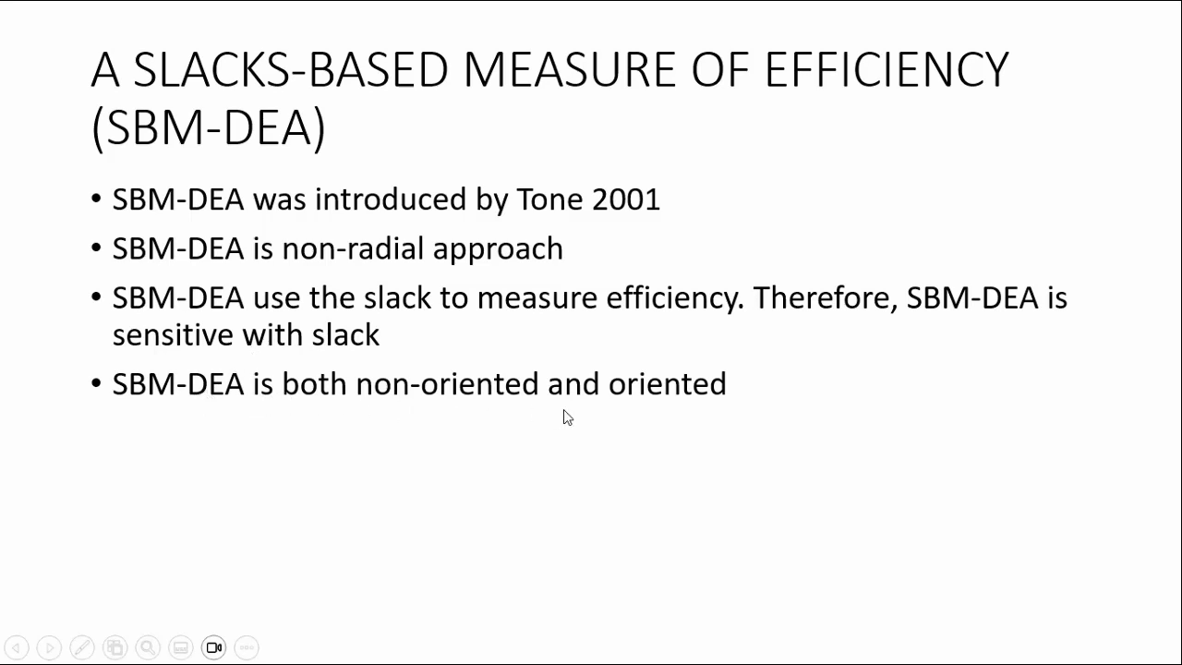
Advance to the Slack Based Measure slide with non-oriented, input- and output-oriented formulations.
{"action": "left_click", "coordinate": [618, 414]}
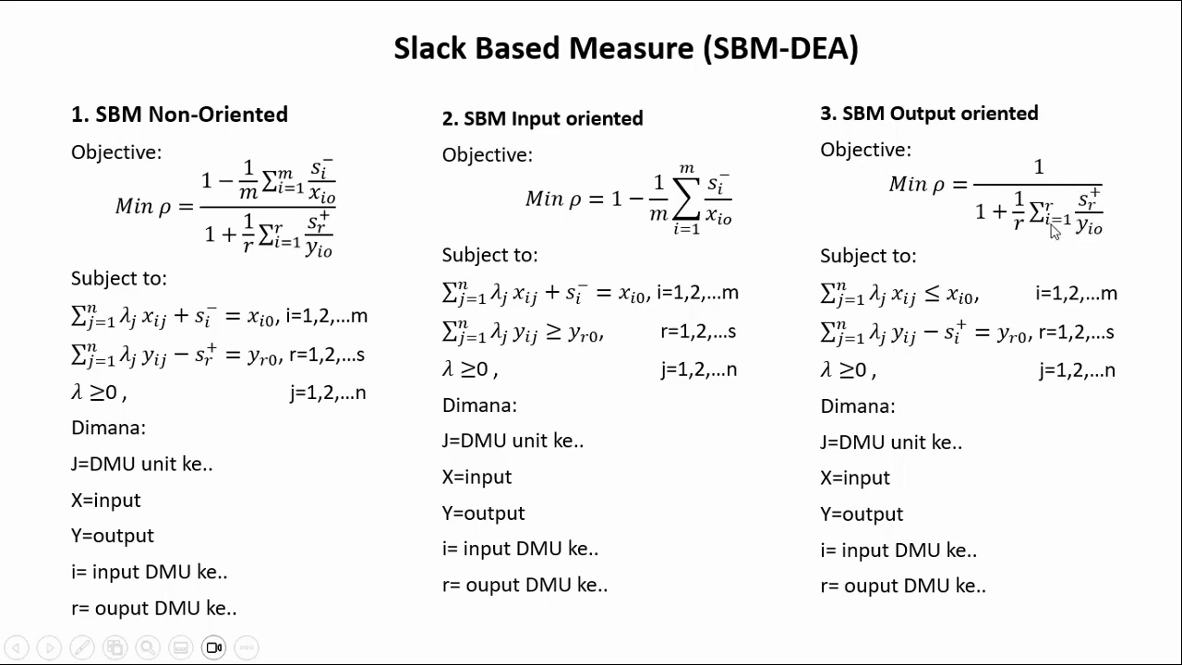
Switch from the slideshow to the SBM-DEA.xlsx workbook's stage1 sheet.
{"action": "key", "text": "alt+Tab"}
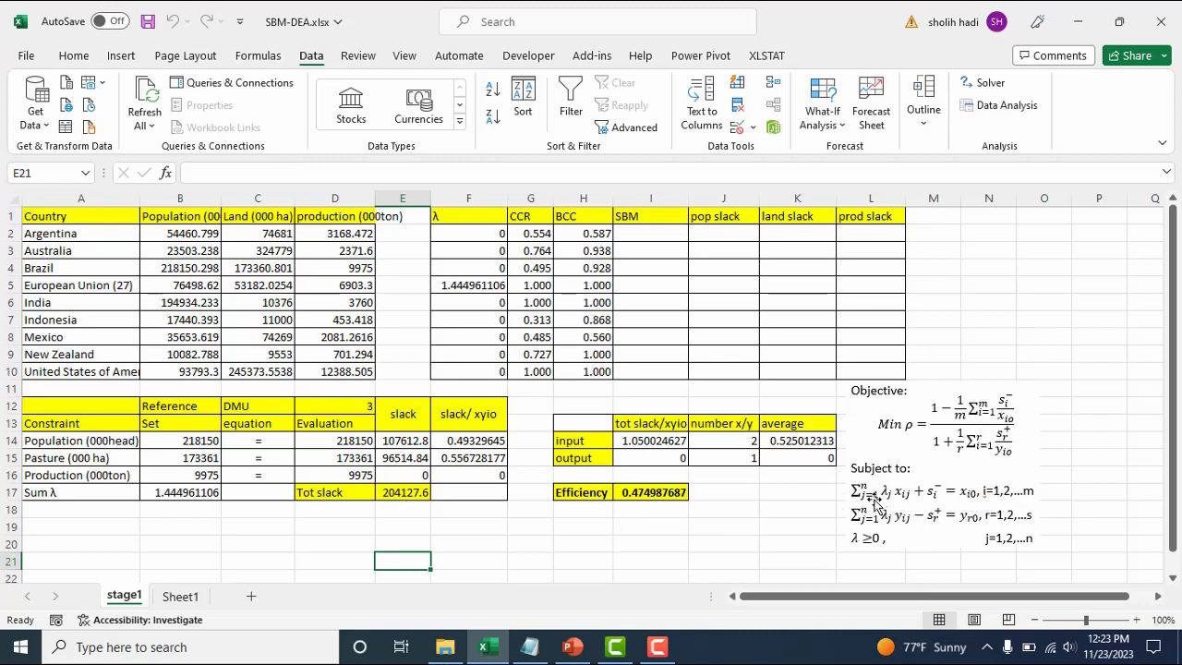
Select B14 to inspect its SUMPRODUCT reference-set formula.
{"action": "left_click", "coordinate": [188, 444]}
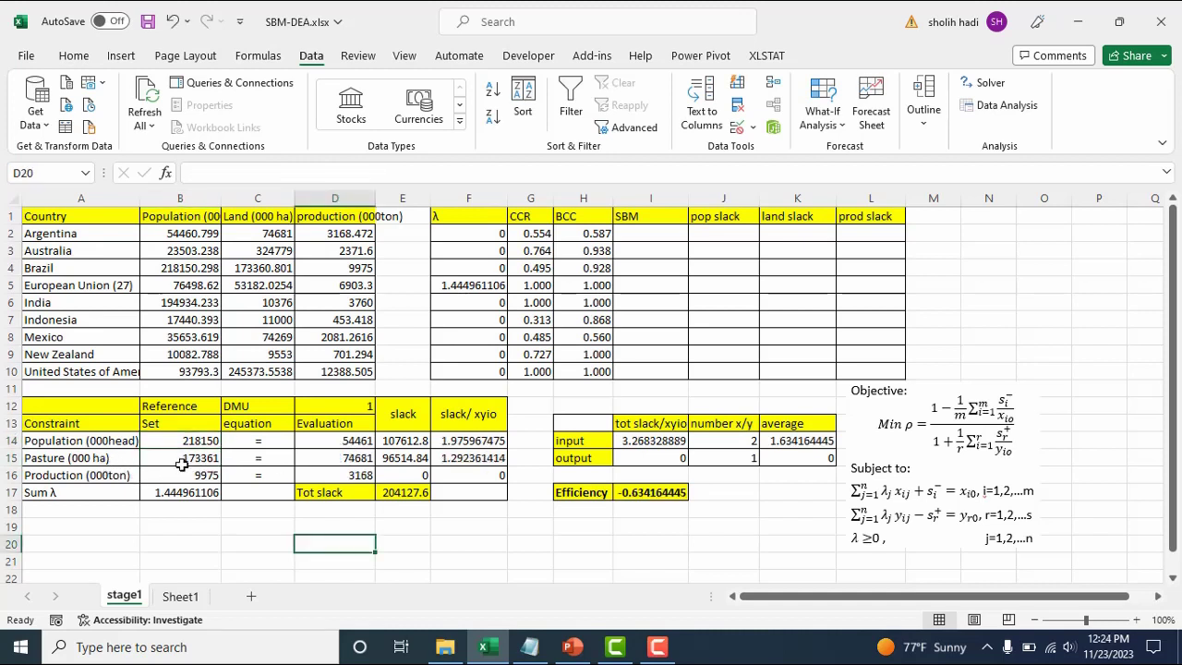
{"action": "left_click", "coordinate": [194, 478]}
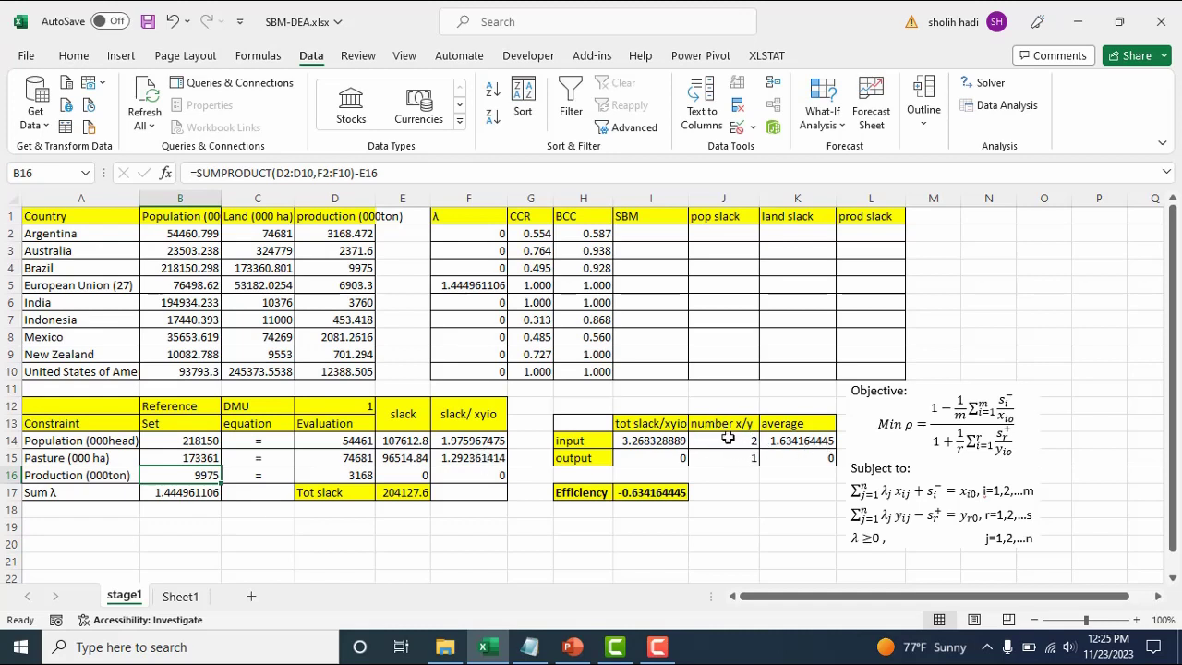
{"action": "left_click", "coordinate": [652, 442]}
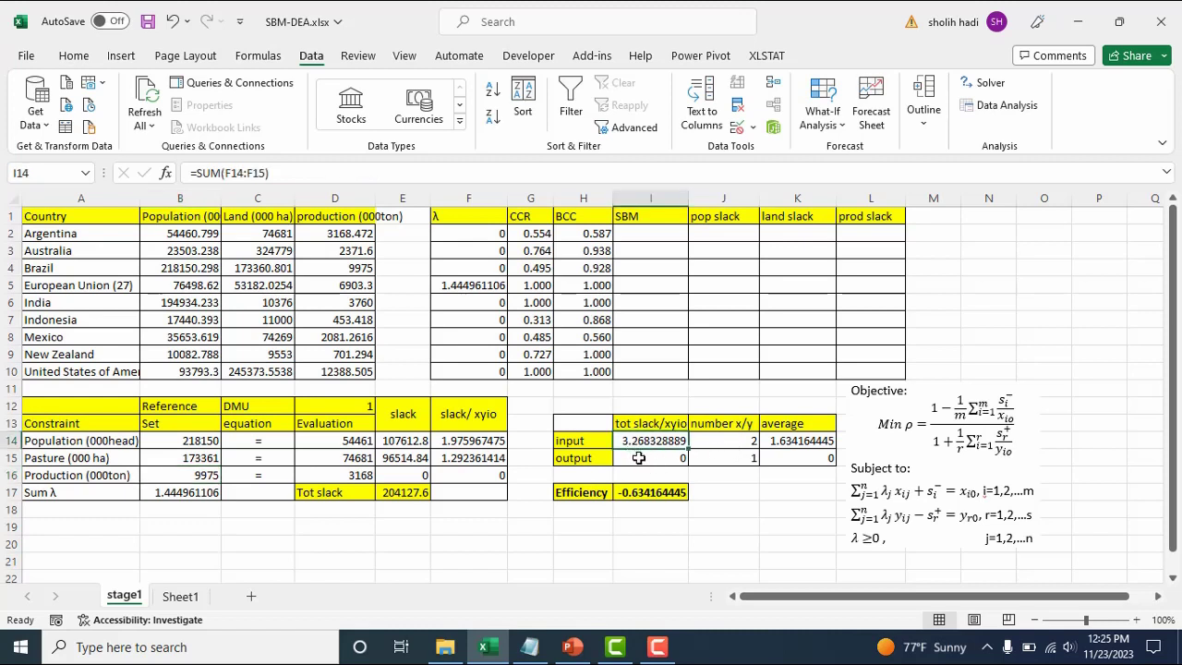
{"action": "left_click", "coordinate": [637, 458]}
{"action": "left_click", "coordinate": [464, 440]}
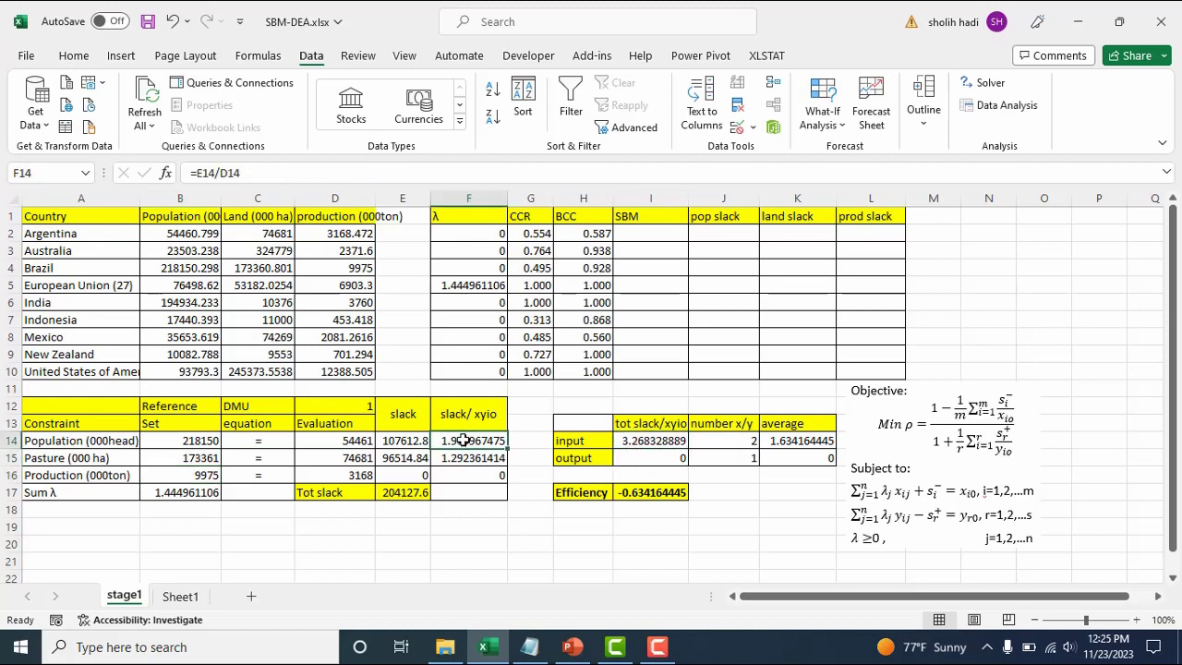
{"action": "left_click", "coordinate": [457, 458]}
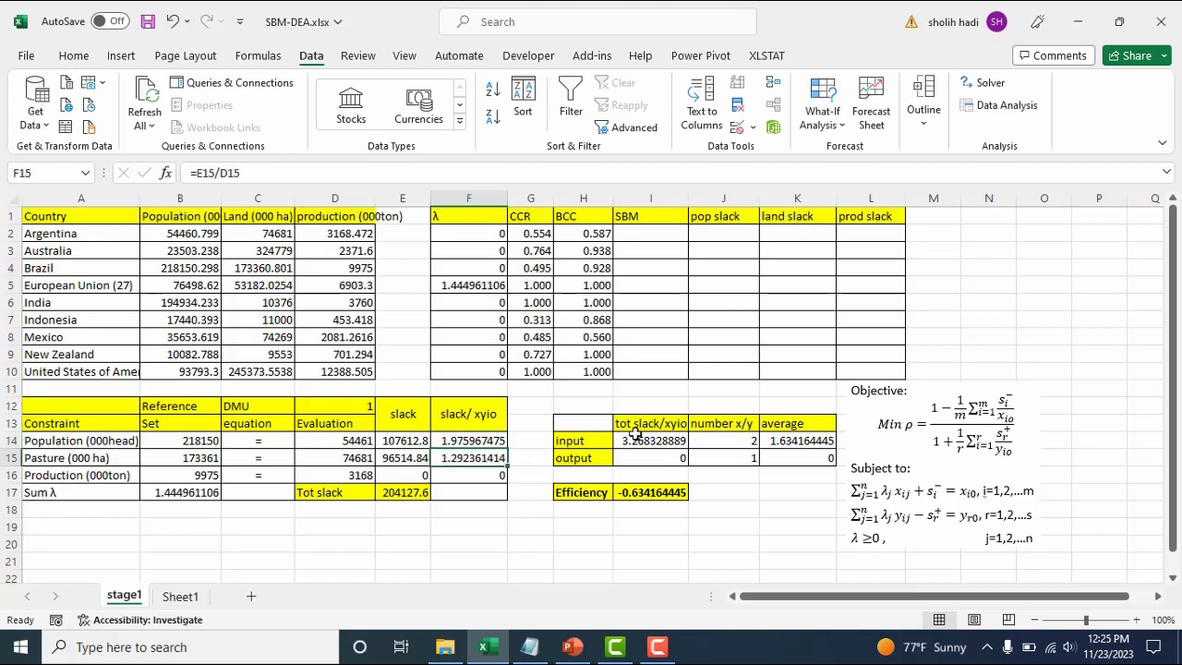
{"action": "left_click", "coordinate": [746, 459]}
{"action": "left_click", "coordinate": [801, 441]}
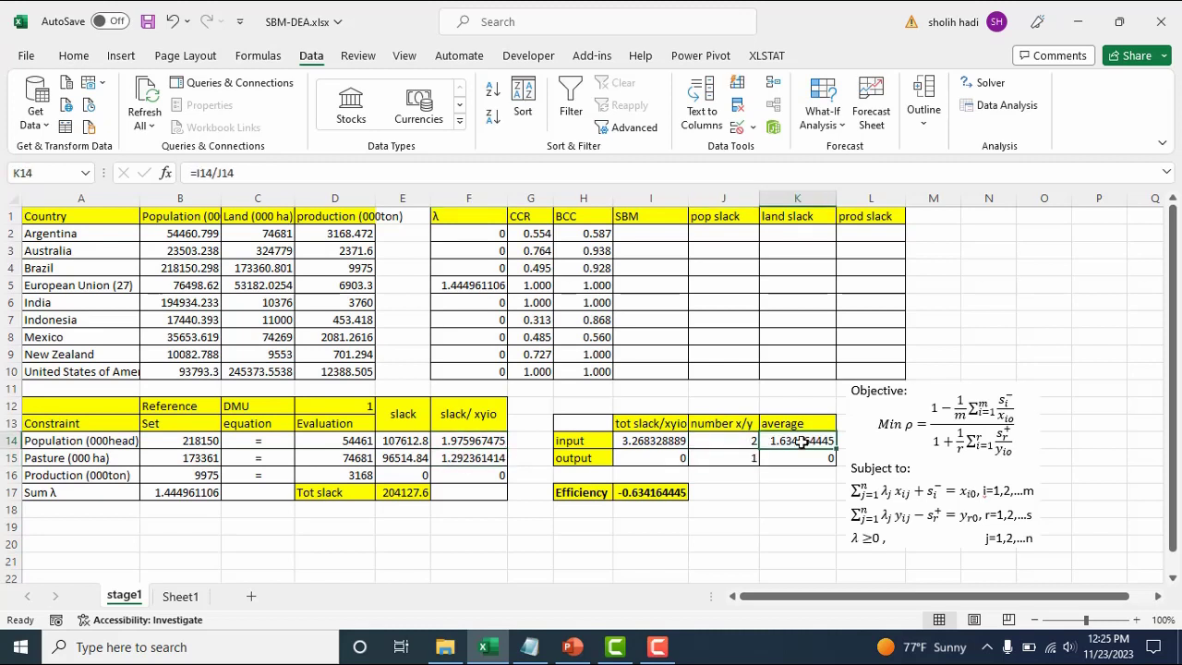
{"action": "left_click", "coordinate": [797, 460]}
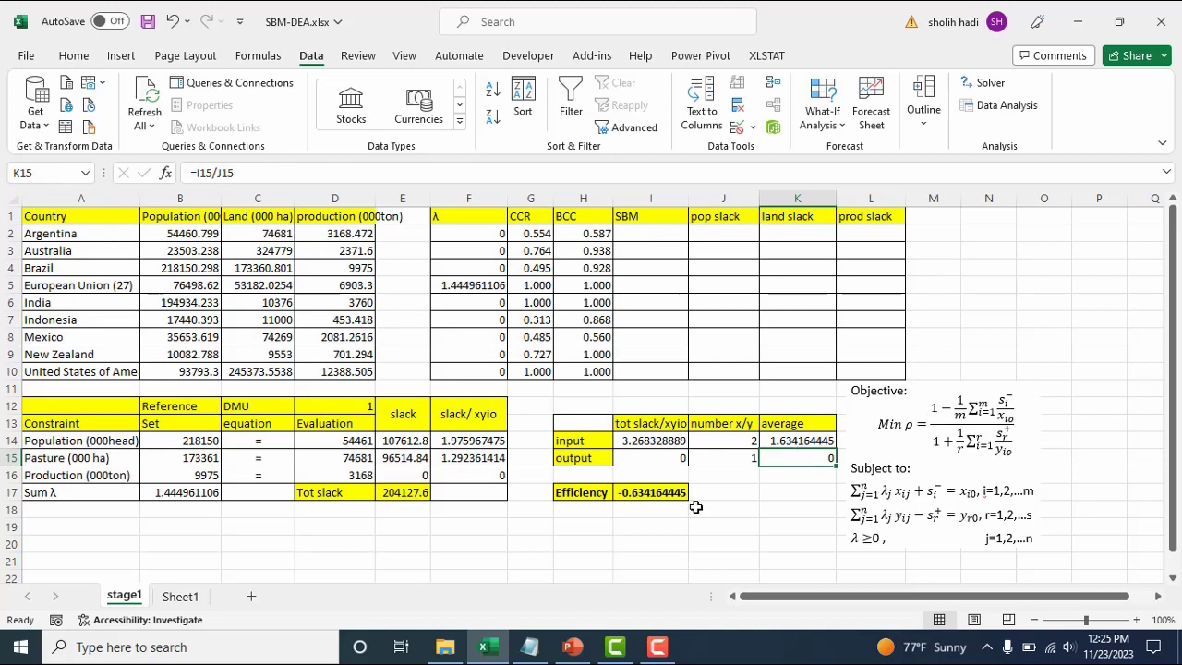
{"action": "left_click", "coordinate": [653, 497]}
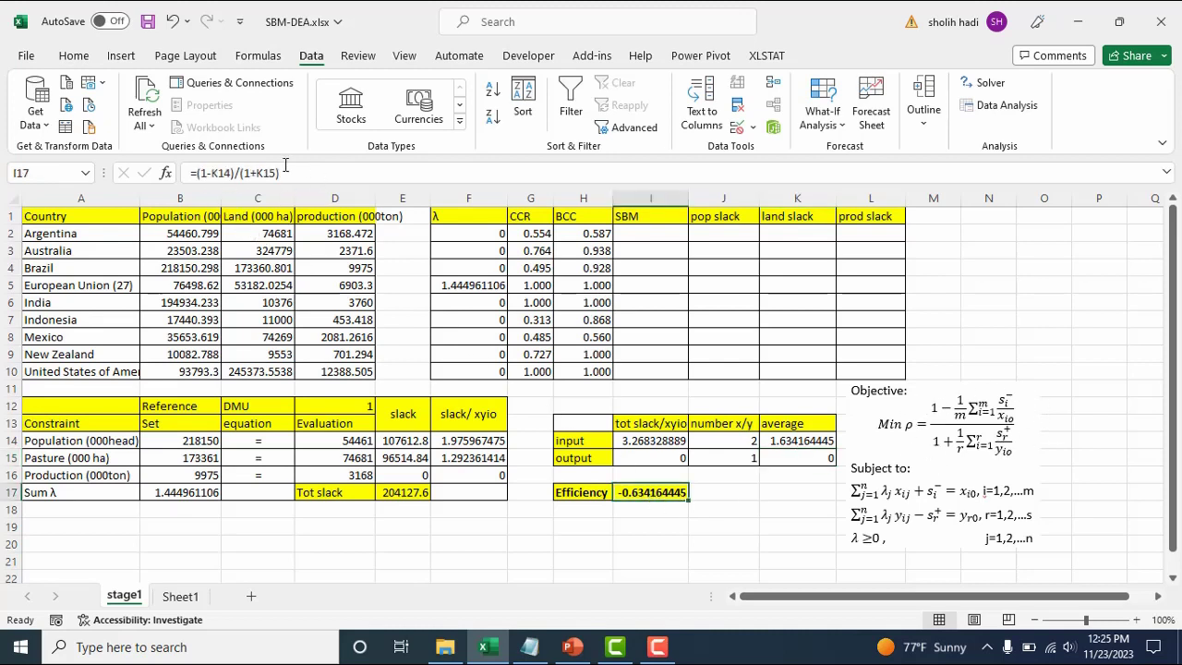
{"action": "left_click", "coordinate": [739, 522]}
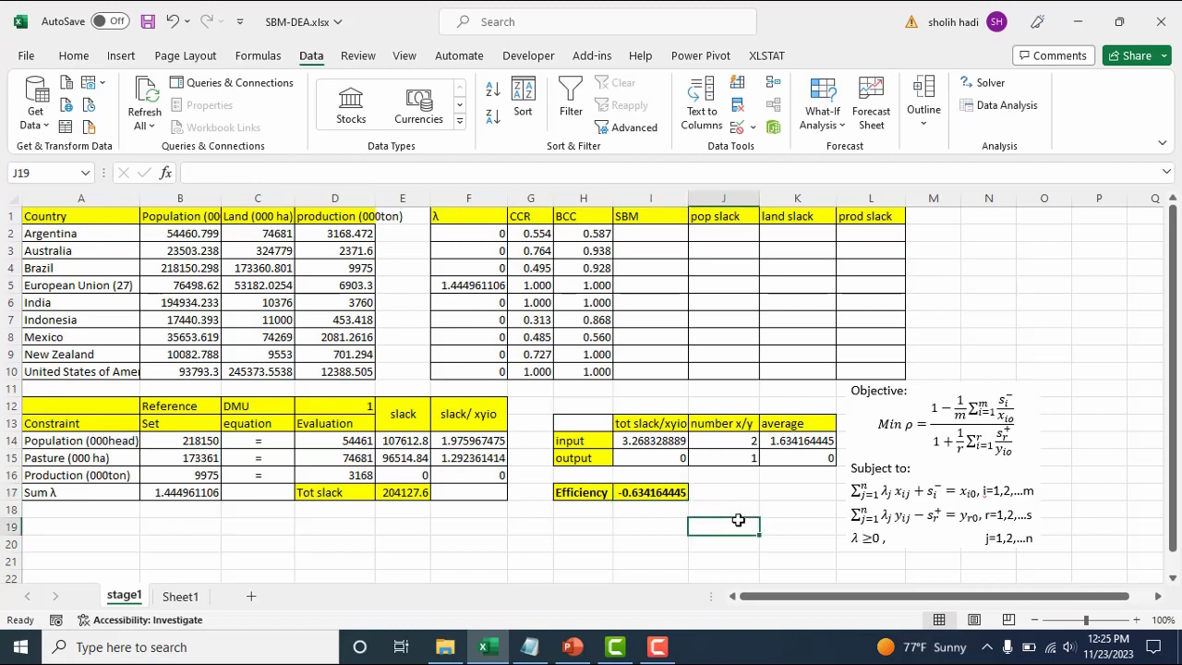
{"action": "left_click", "coordinate": [355, 411]}
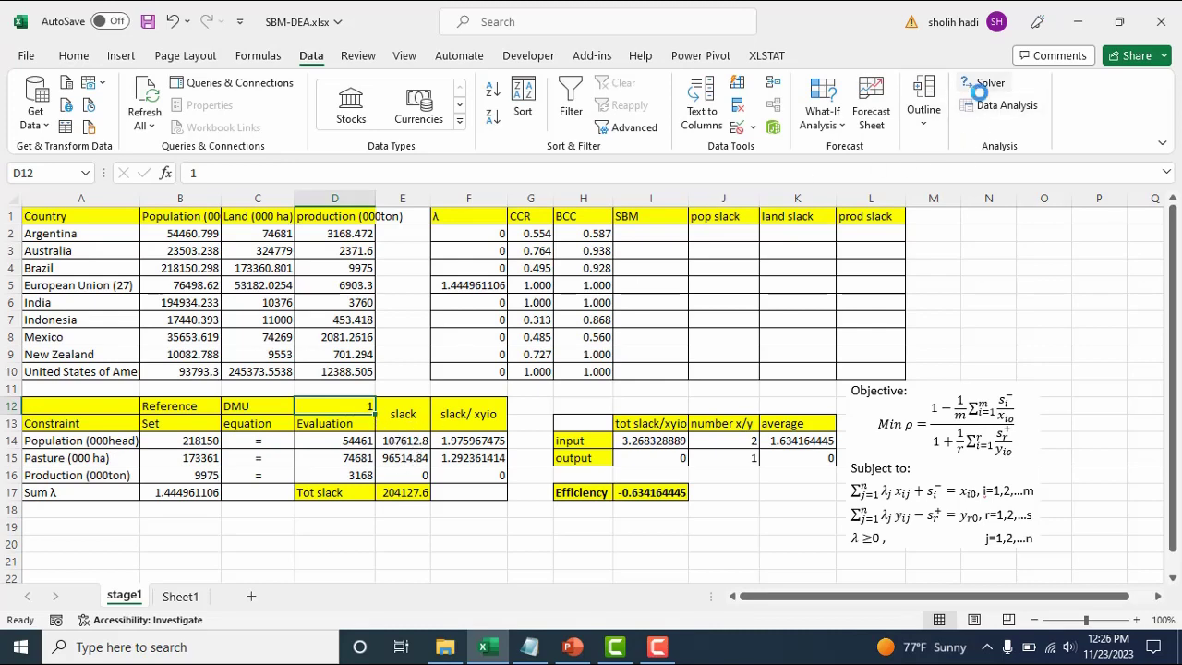
Run Solver maximising $E$17 for DMU 1 and keep the solution (efficiency 0.485778516).
{"action": "left_click", "coordinate": [984, 83]}
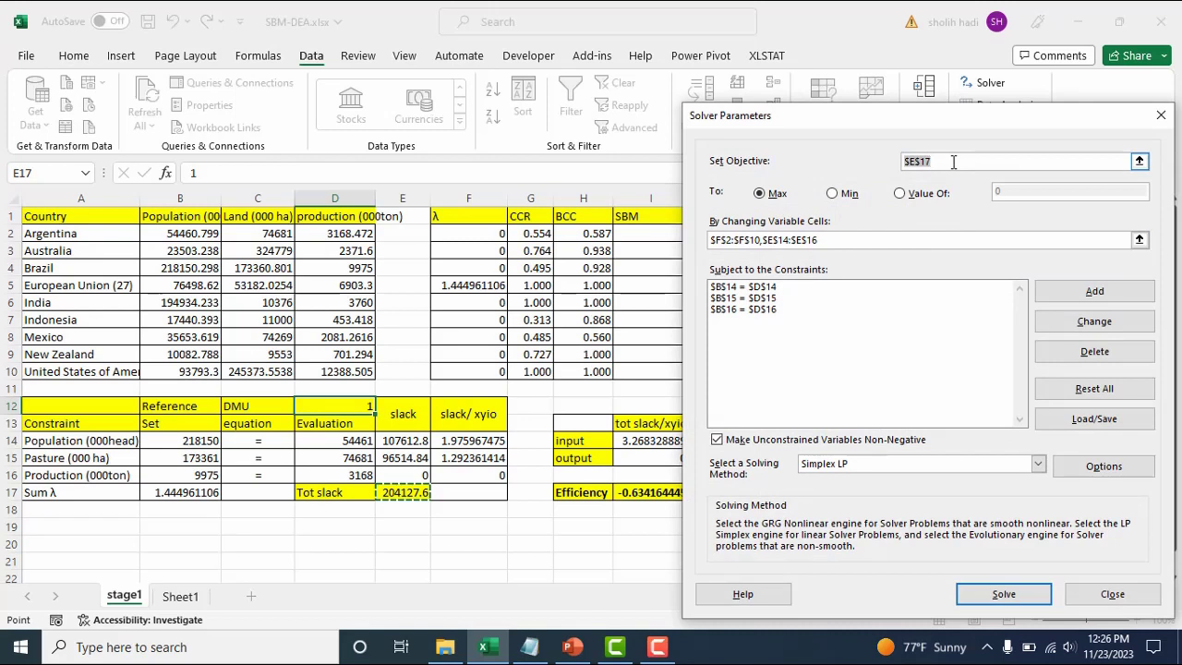
{"action": "left_click", "coordinate": [403, 491]}
{"action": "left_click", "coordinate": [1002, 593]}
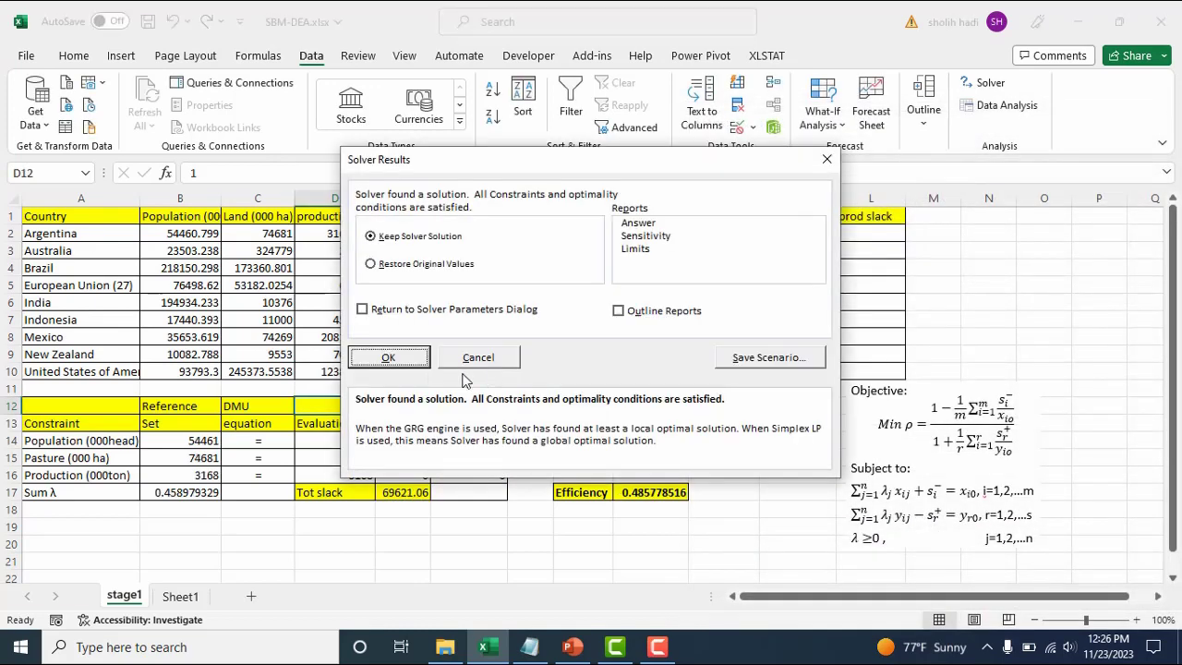
{"action": "left_click", "coordinate": [388, 358]}
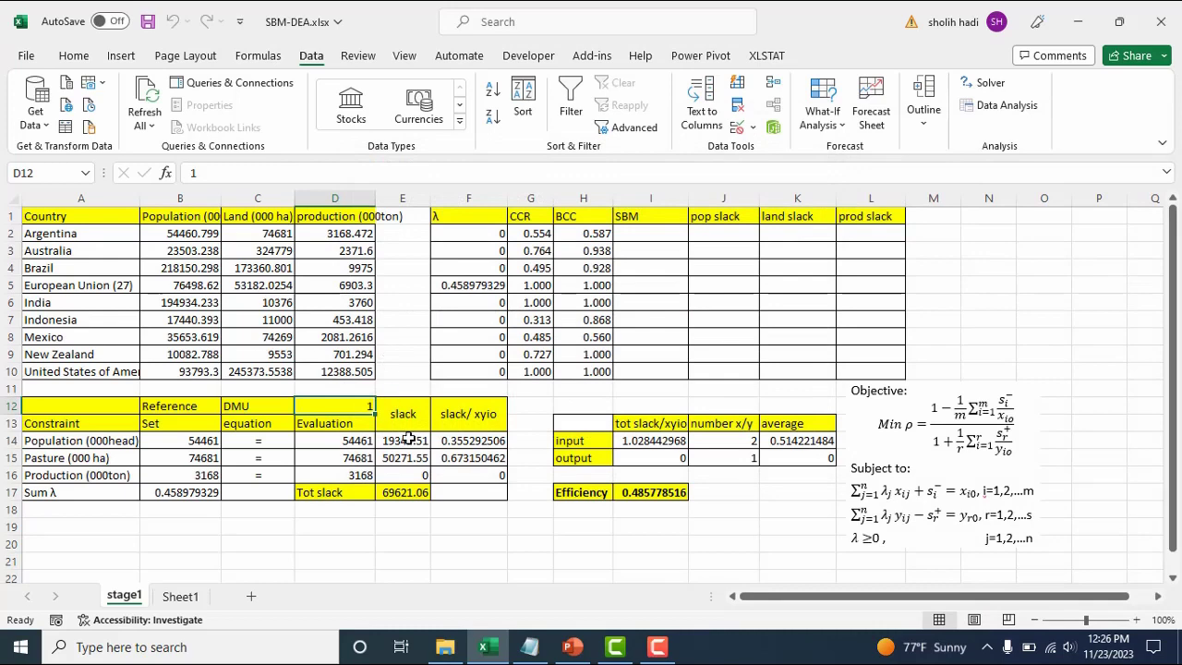
Copy the slacks E14:E16 and paste them transposed into J2:L2.
{"action": "left_click_drag", "start_coordinate": [413, 443], "coordinate": [412, 475]}
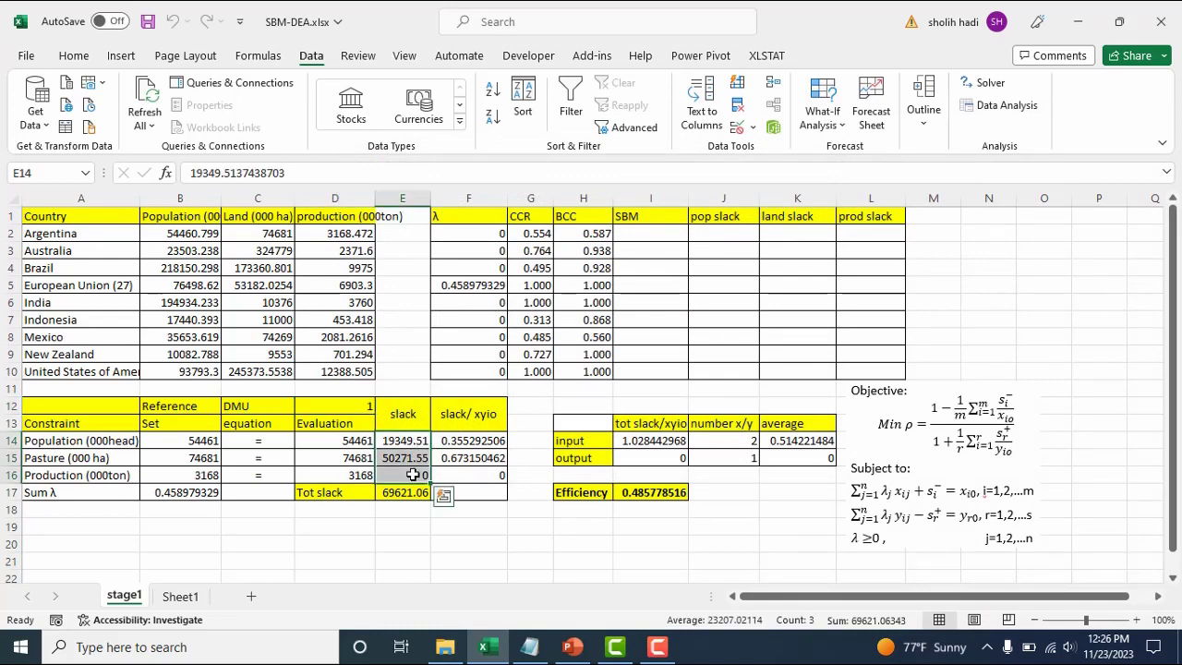
{"action": "right_click", "coordinate": [415, 475]}
{"action": "left_click", "coordinate": [459, 151]}
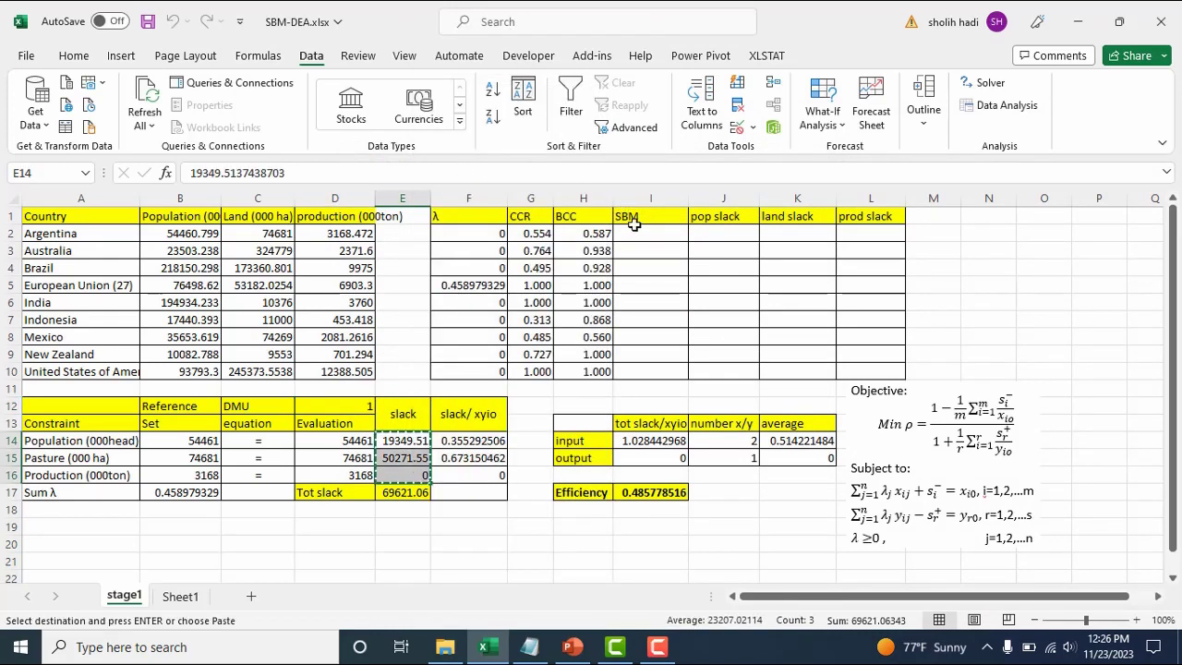
{"action": "left_click", "coordinate": [698, 232]}
{"action": "right_click", "coordinate": [699, 233]}
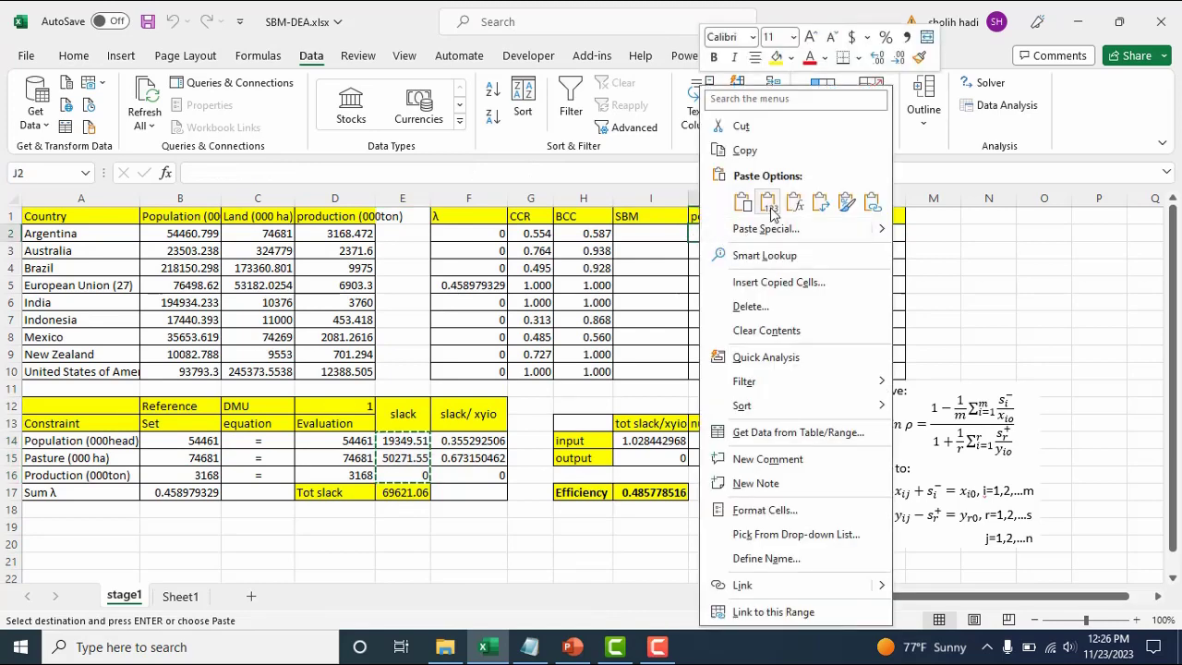
{"action": "left_click", "coordinate": [820, 203]}
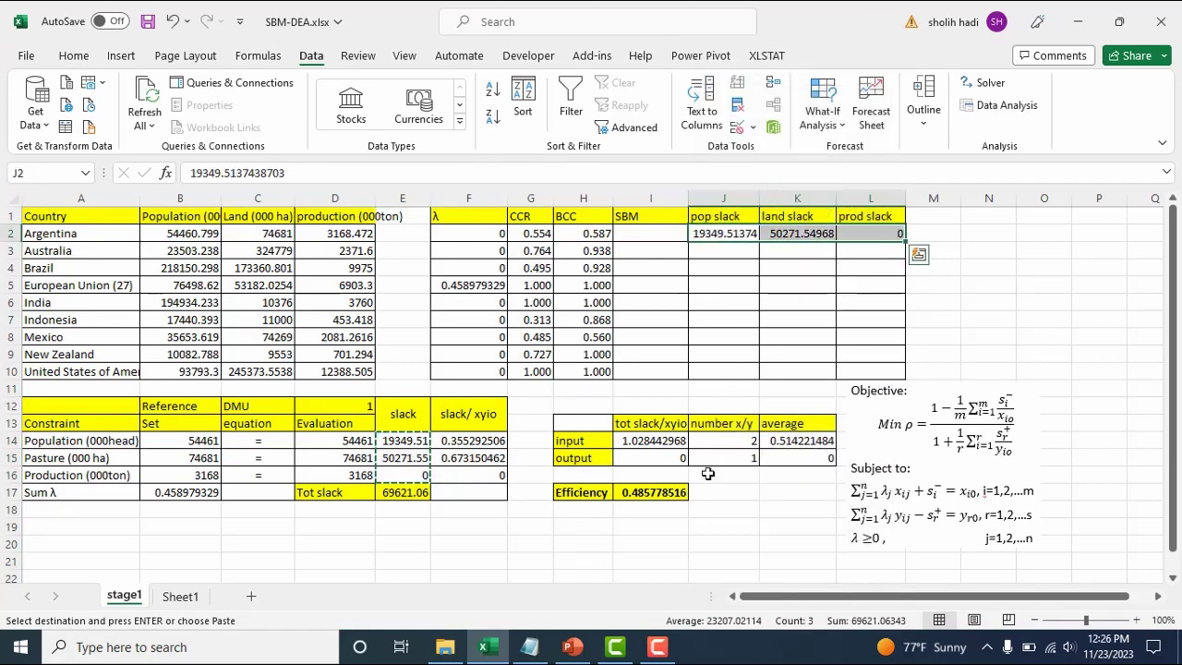
Paste the I17 efficiency as a value into I2 for Argentina's SBM score.
{"action": "left_click", "coordinate": [655, 492]}
{"action": "right_click", "coordinate": [656, 492]}
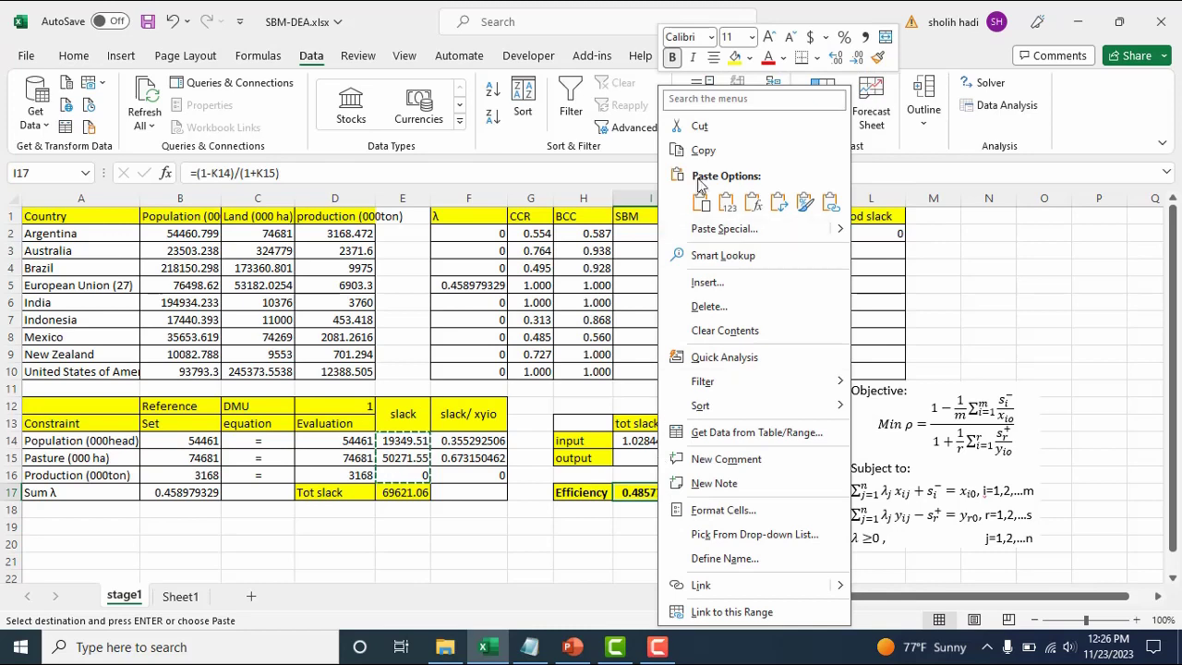
{"action": "left_click", "coordinate": [702, 152]}
{"action": "left_click", "coordinate": [648, 233]}
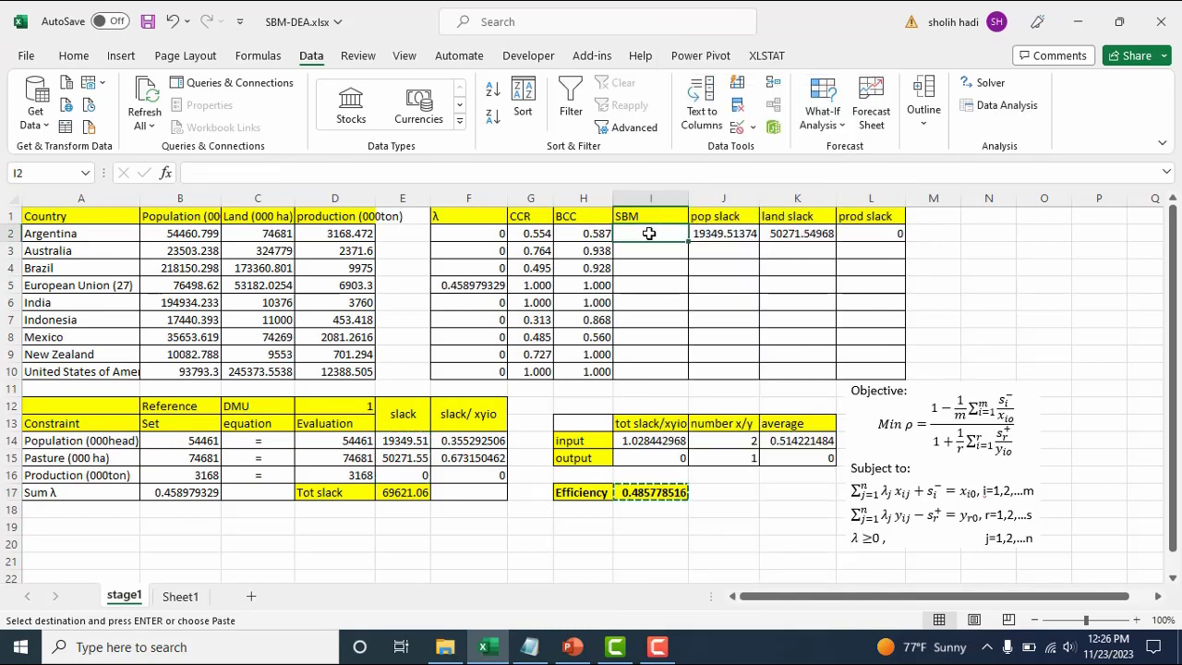
{"action": "right_click", "coordinate": [648, 233]}
{"action": "left_click", "coordinate": [719, 203]}
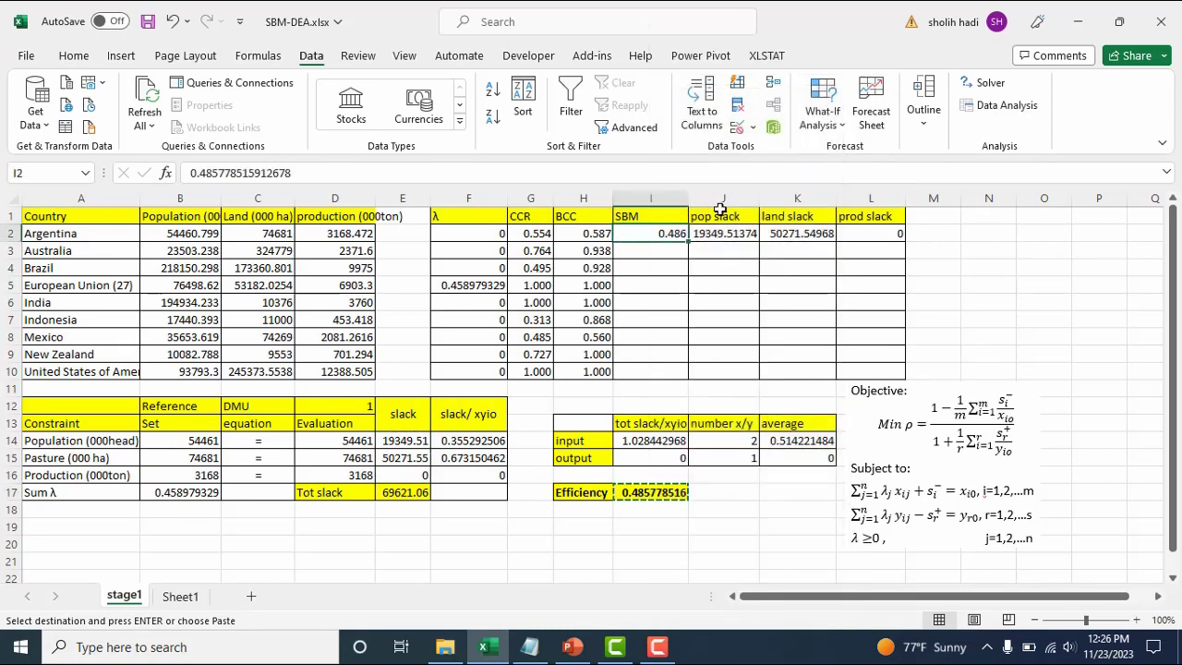
{"action": "left_click", "coordinate": [738, 285]}
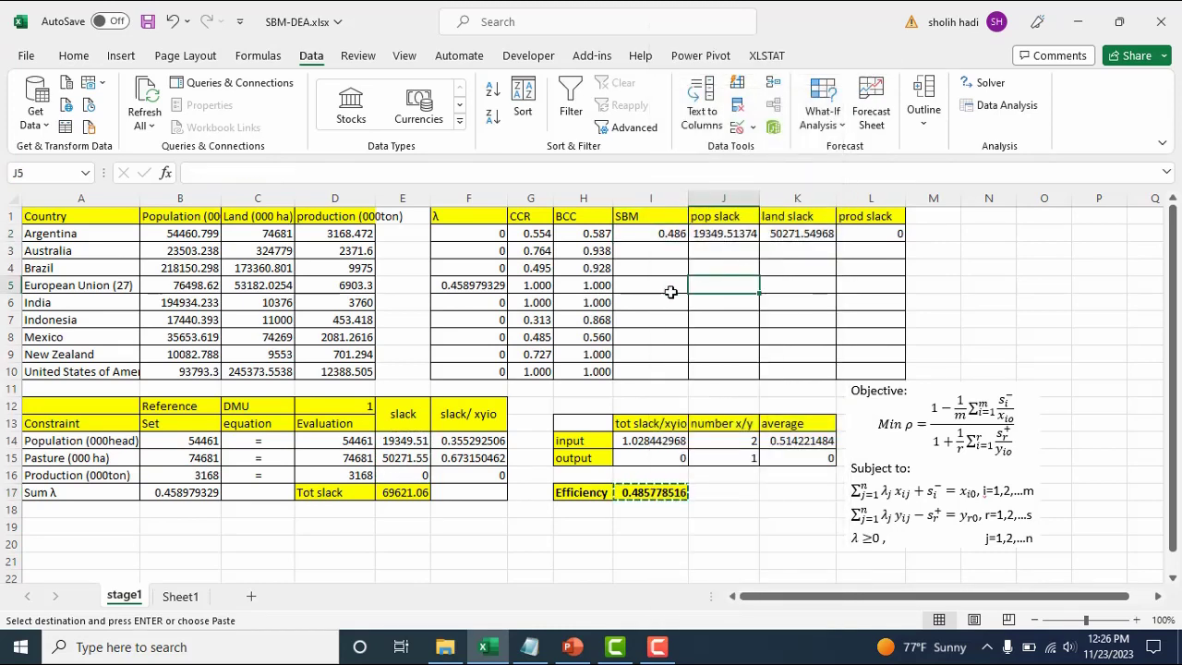
Set D12 to DMU 2 and solve the SBM model with Solver, keeping the solution.
{"action": "left_click", "coordinate": [364, 408]}
{"action": "type", "text": "2"}
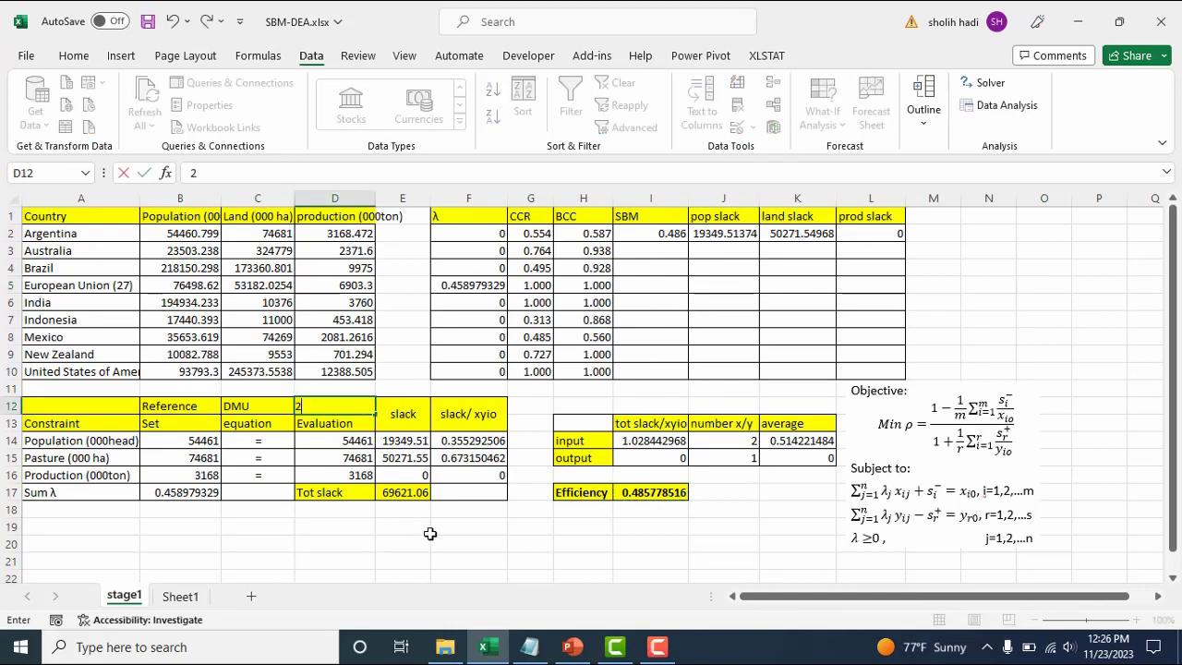
{"action": "left_click", "coordinate": [432, 541]}
{"action": "left_click", "coordinate": [990, 82]}
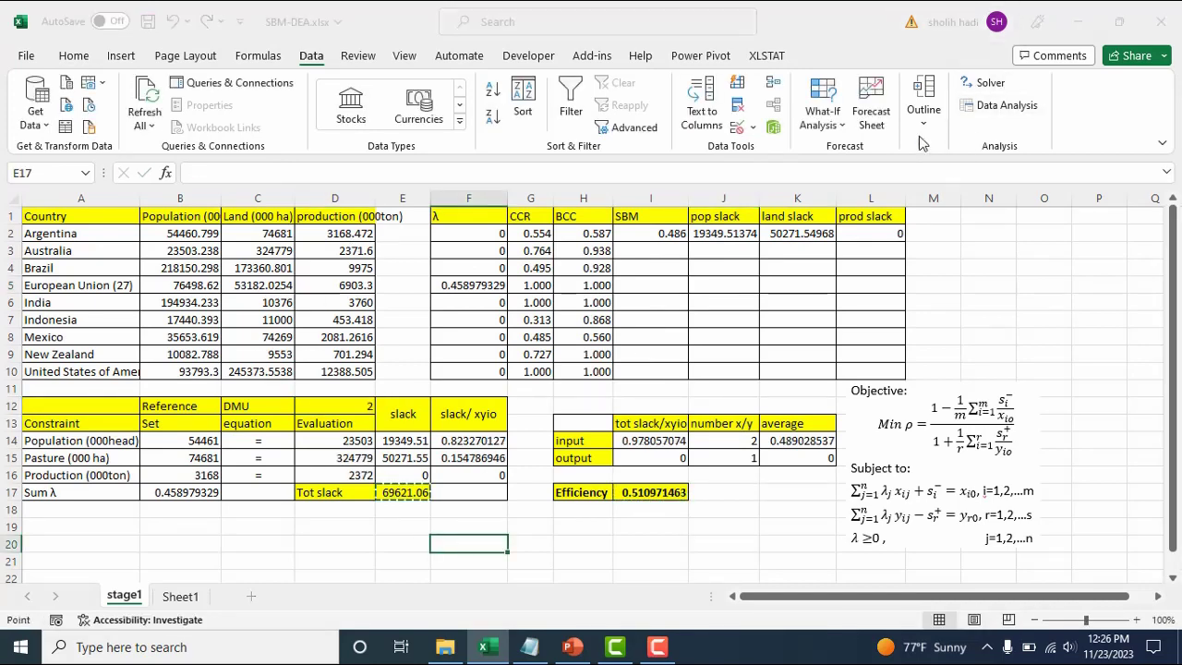
{"action": "left_click", "coordinate": [934, 591]}
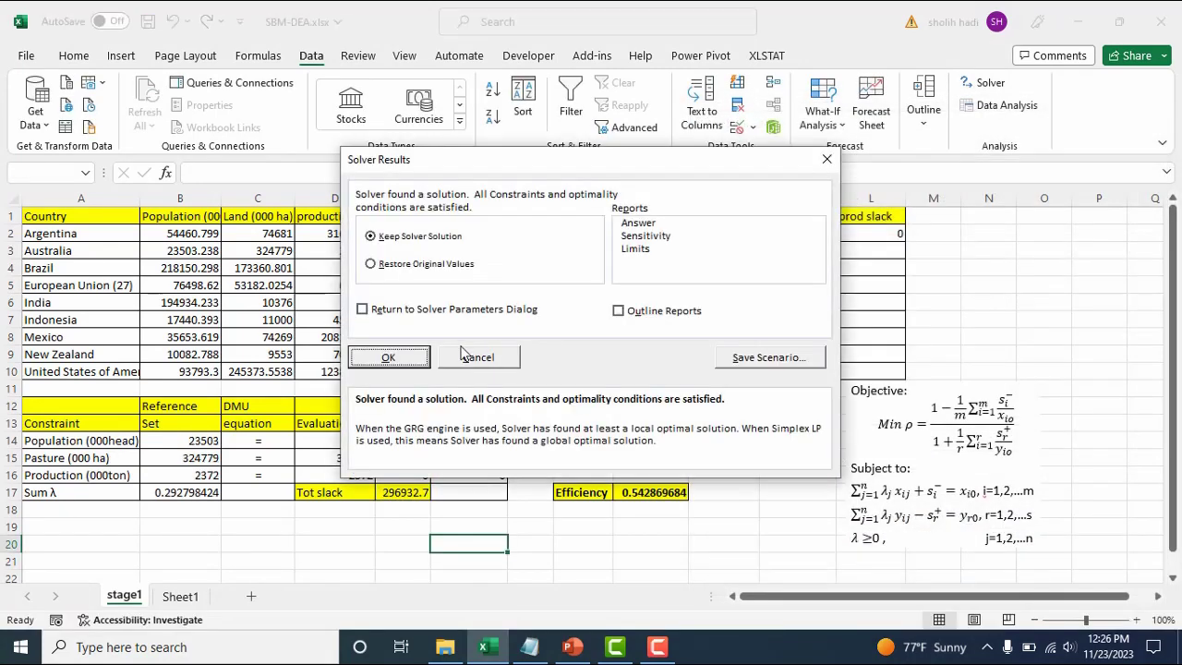
{"action": "left_click", "coordinate": [389, 358]}
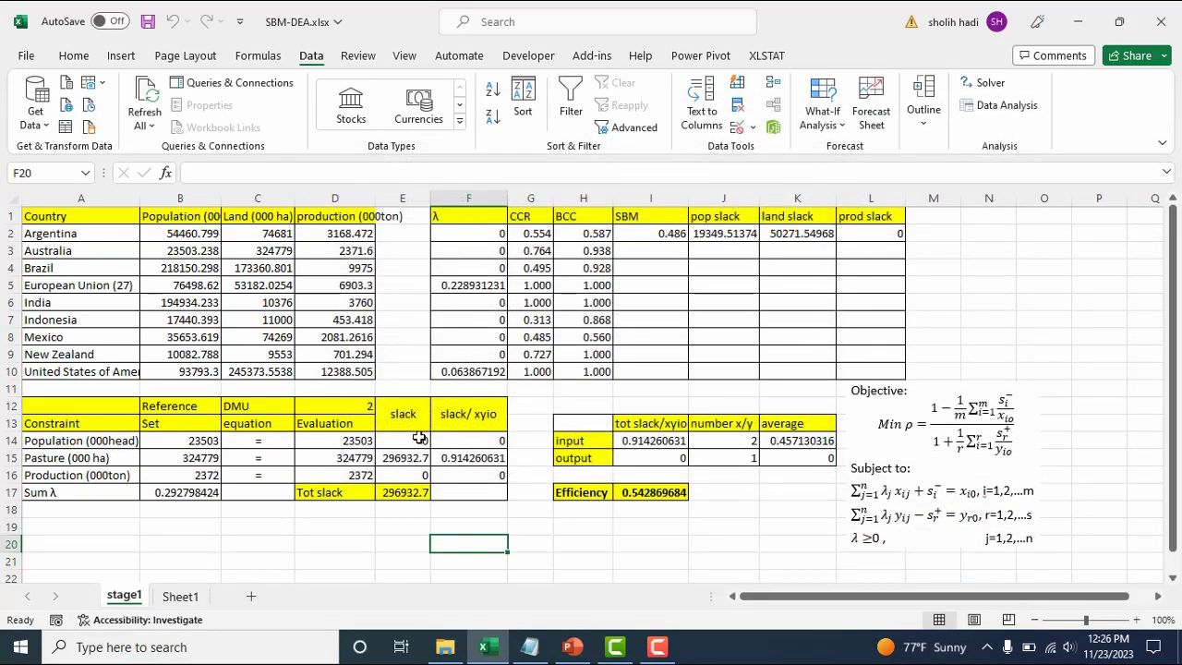
Copy Australia's slacks E14:E16 and paste them transposed into J3:L3.
{"action": "left_click_drag", "start_coordinate": [420, 439], "coordinate": [405, 469]}
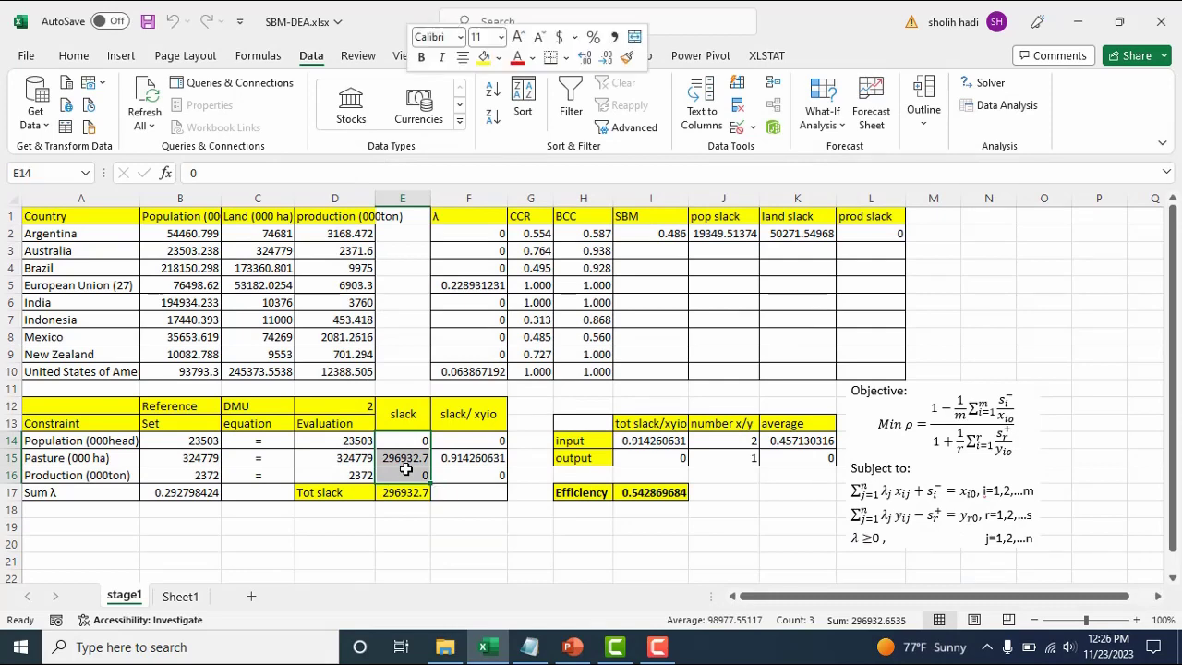
{"action": "right_click", "coordinate": [406, 469]}
{"action": "left_click", "coordinate": [431, 149]}
{"action": "left_click", "coordinate": [708, 247]}
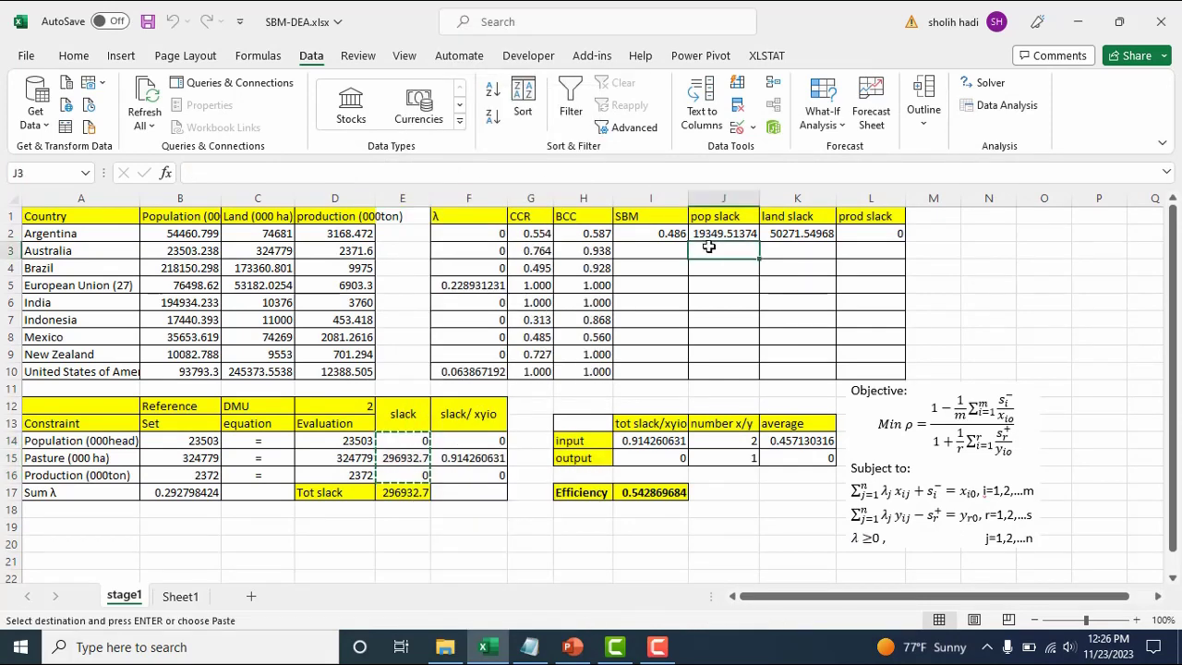
{"action": "right_click", "coordinate": [708, 248]}
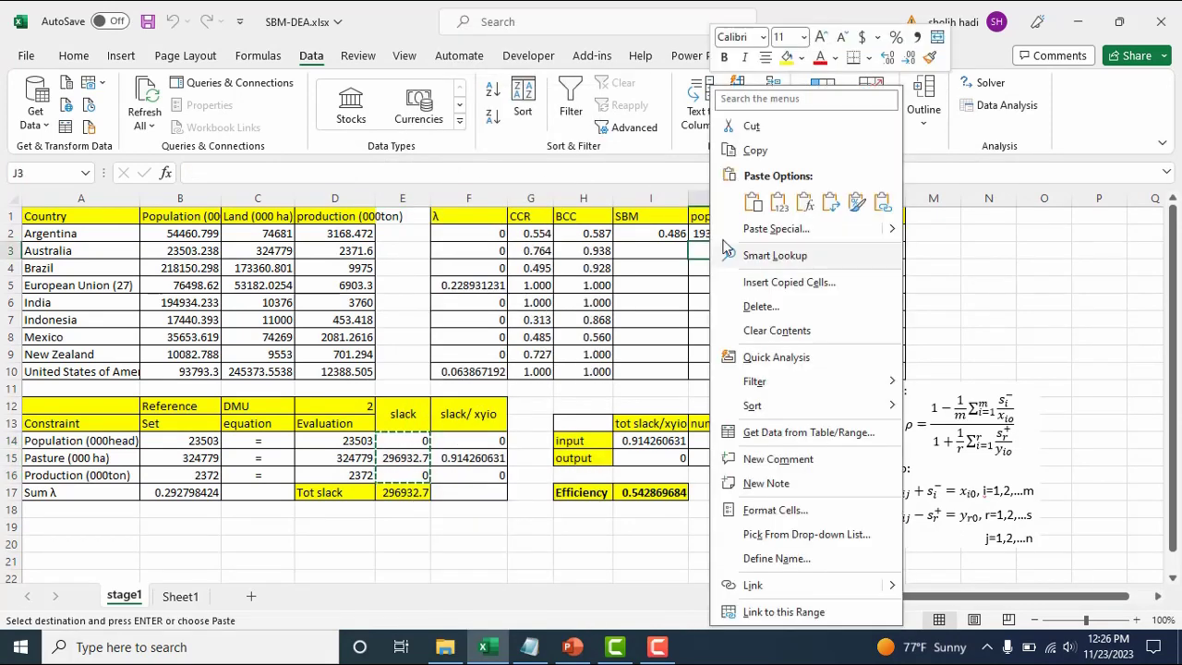
{"action": "left_click", "coordinate": [818, 202]}
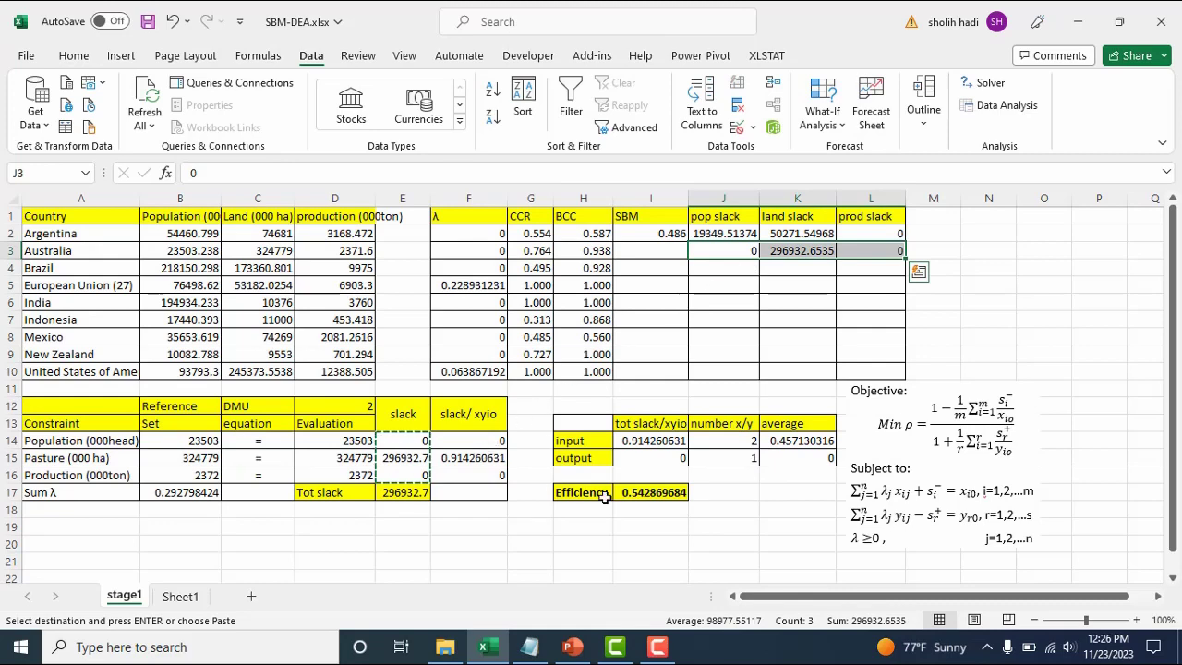
Paste the I17 efficiency as a value into I3, giving SBM 0.543.
{"action": "left_click", "coordinate": [633, 492]}
{"action": "right_click", "coordinate": [631, 492]}
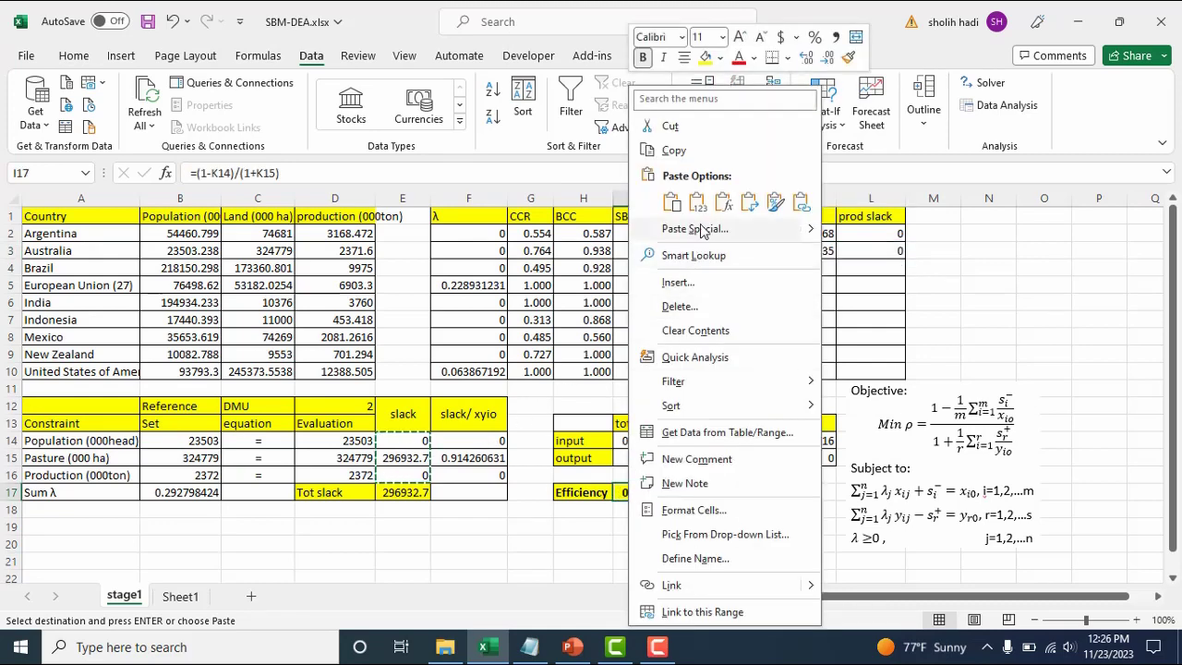
{"action": "left_click", "coordinate": [688, 152]}
{"action": "left_click", "coordinate": [664, 251]}
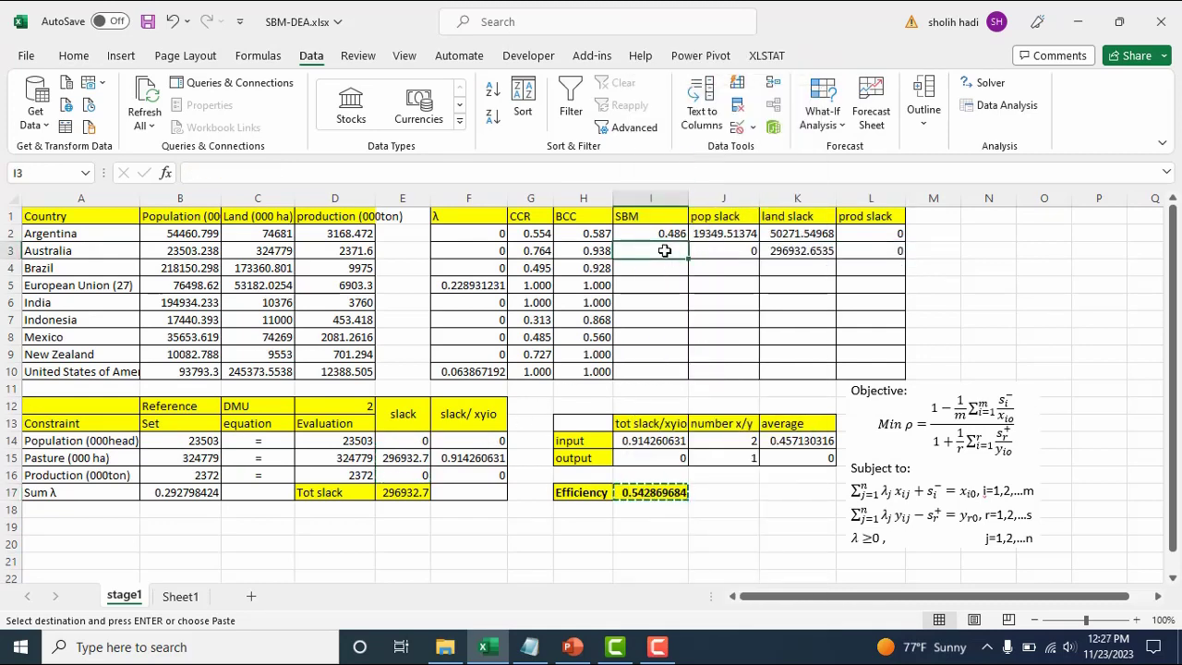
{"action": "right_click", "coordinate": [665, 251]}
{"action": "left_click", "coordinate": [734, 204]}
{"action": "left_click", "coordinate": [693, 557]}
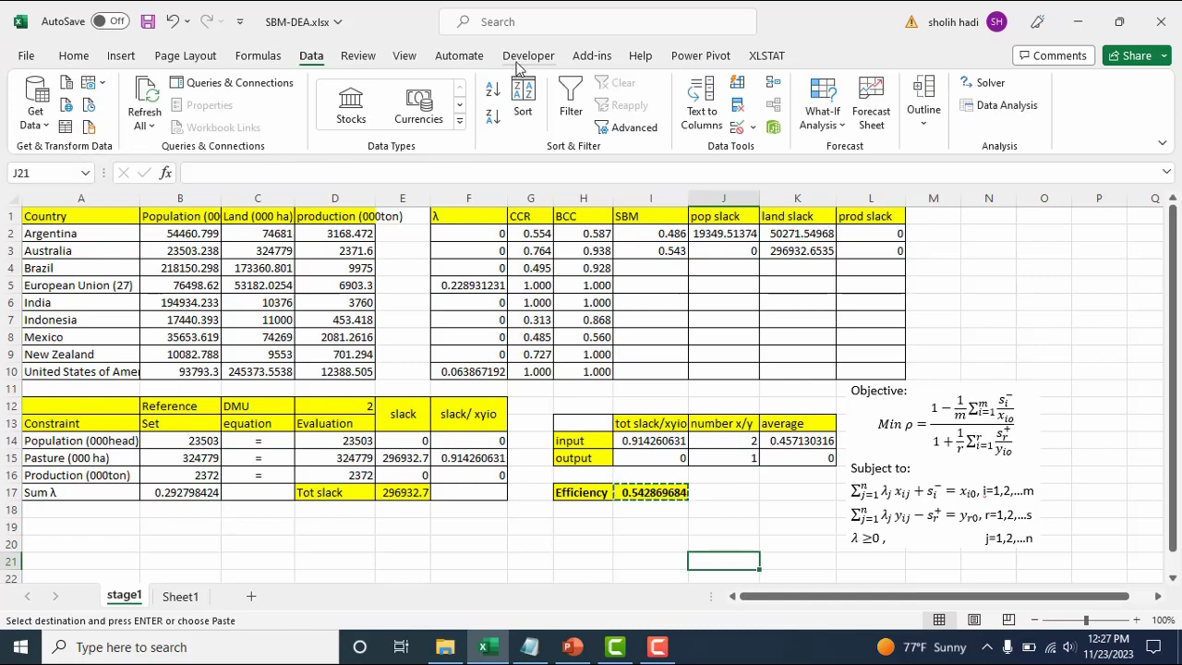
In the VBA editor, tick the SOLVER reference under Tools > References, then insert a blank module.
{"action": "left_click", "coordinate": [526, 57]}
{"action": "left_click", "coordinate": [35, 104]}
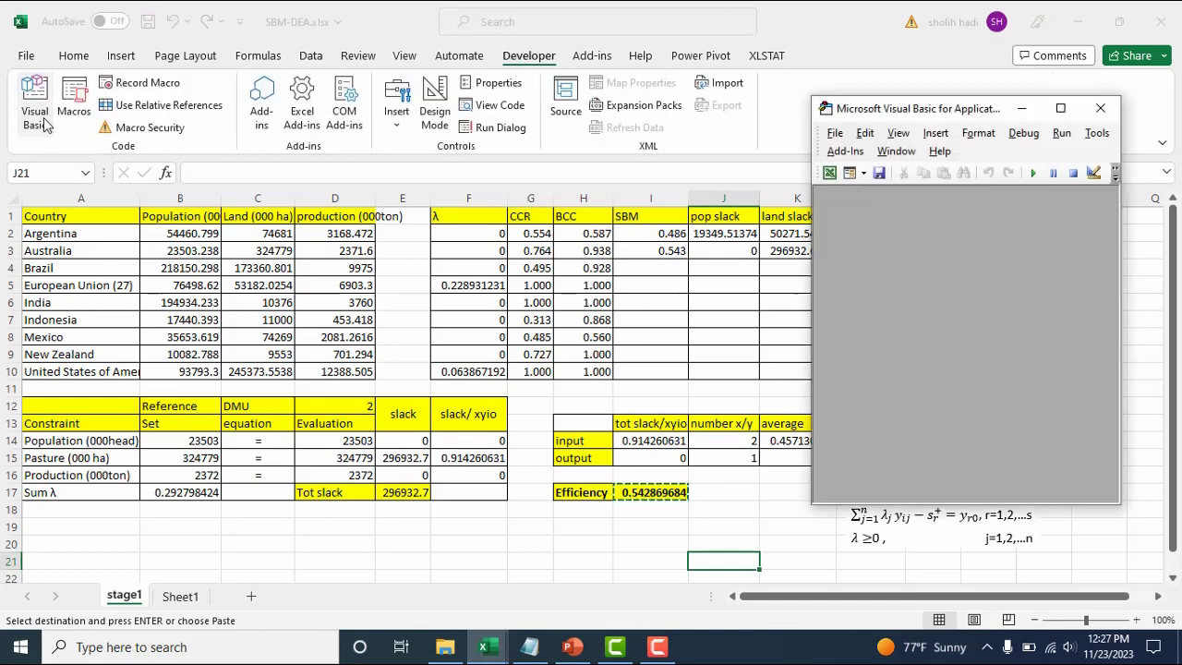
{"action": "left_click", "coordinate": [1087, 139]}
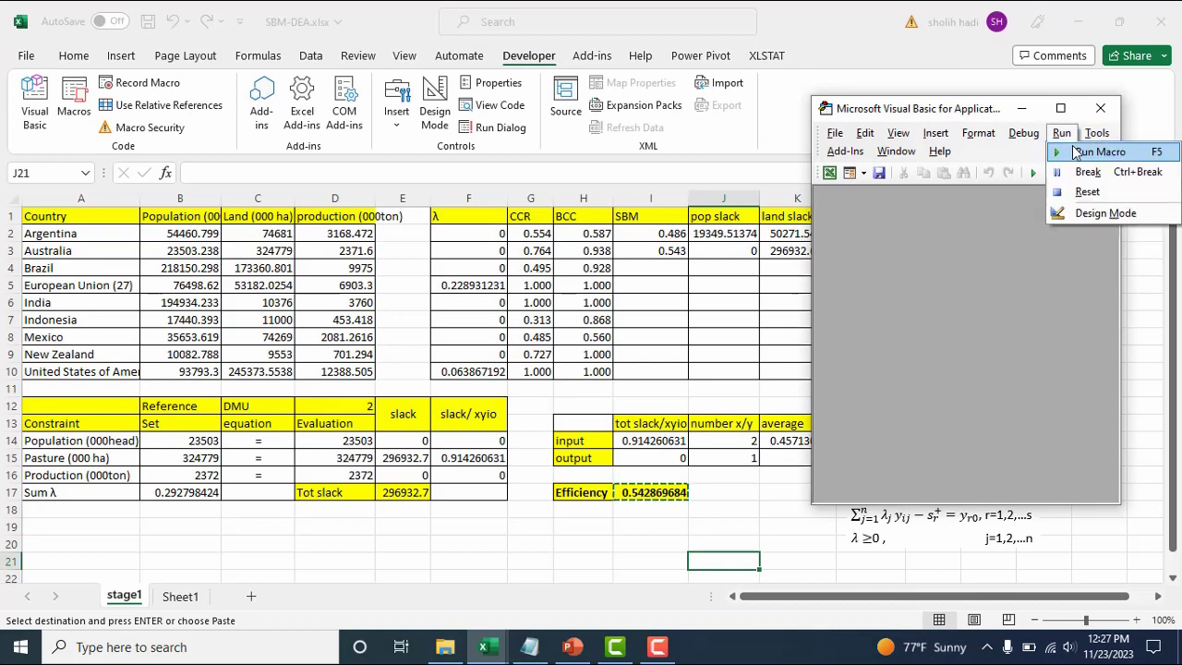
{"action": "left_click", "coordinate": [1086, 153]}
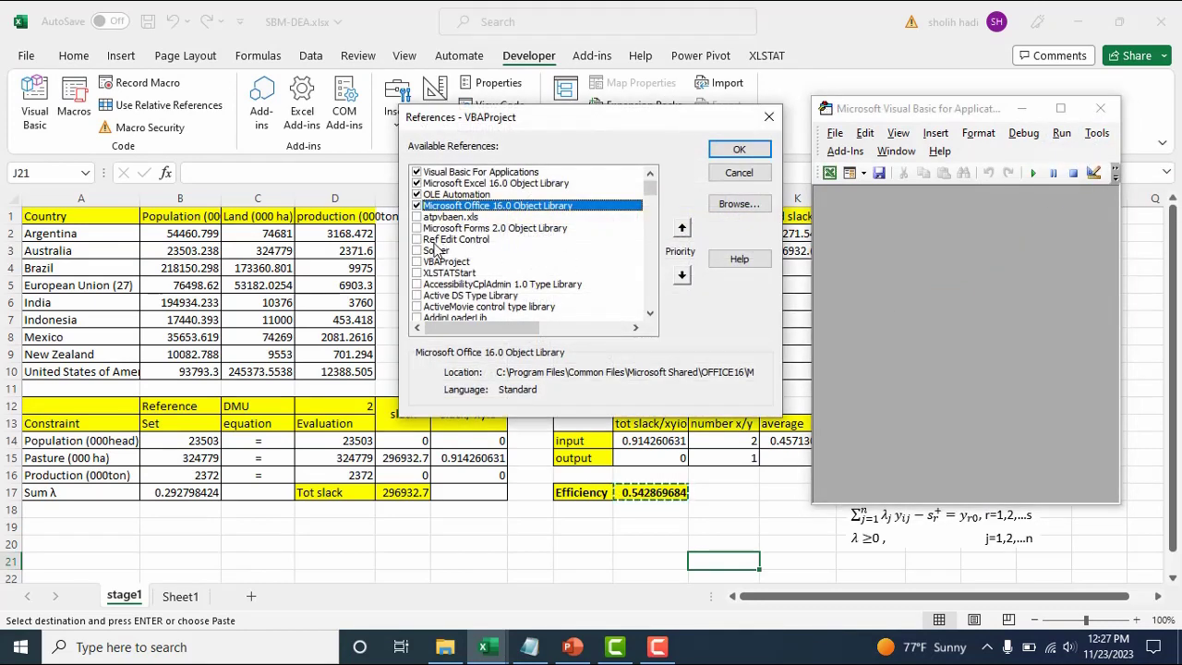
{"action": "left_click", "coordinate": [416, 250]}
{"action": "left_click", "coordinate": [737, 152]}
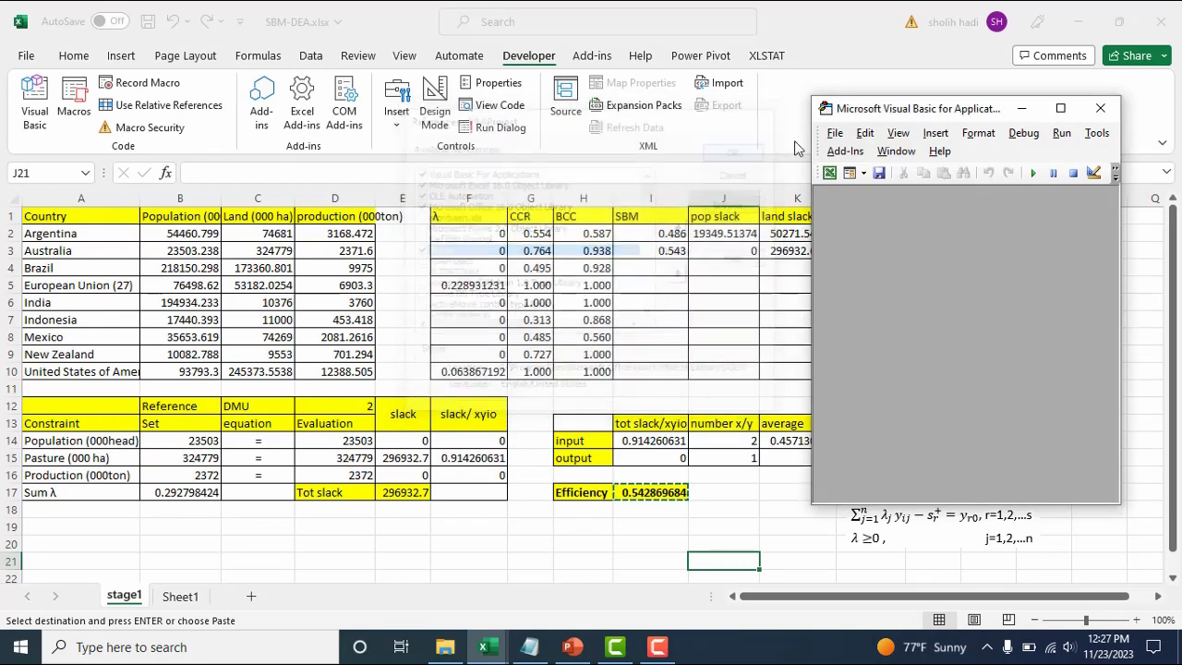
{"action": "left_click", "coordinate": [935, 133]}
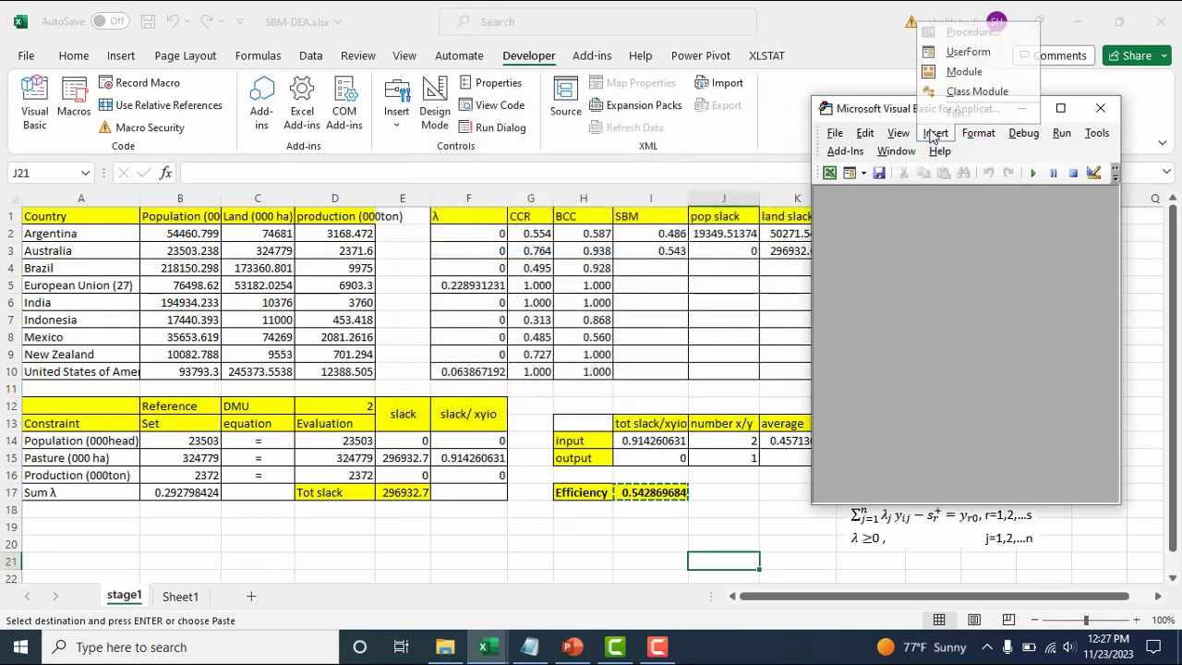
{"action": "left_click", "coordinate": [960, 71]}
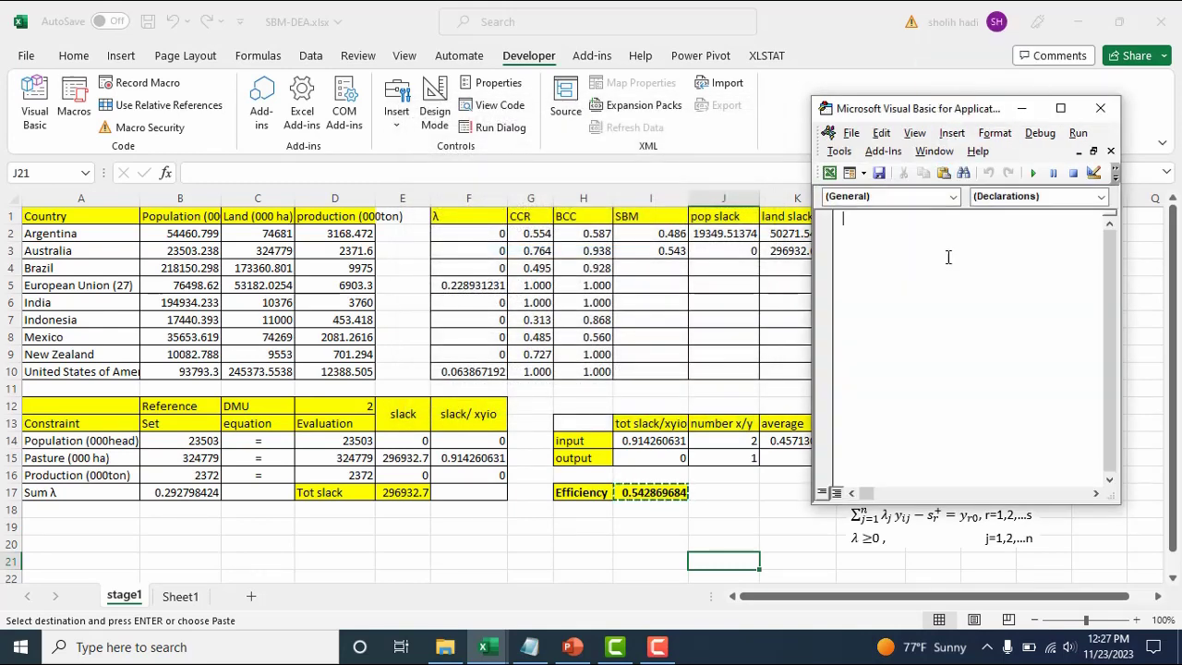
Copy the second beef macro from Notepad and paste it into the empty VBA module.
{"action": "left_click", "coordinate": [529, 646]}
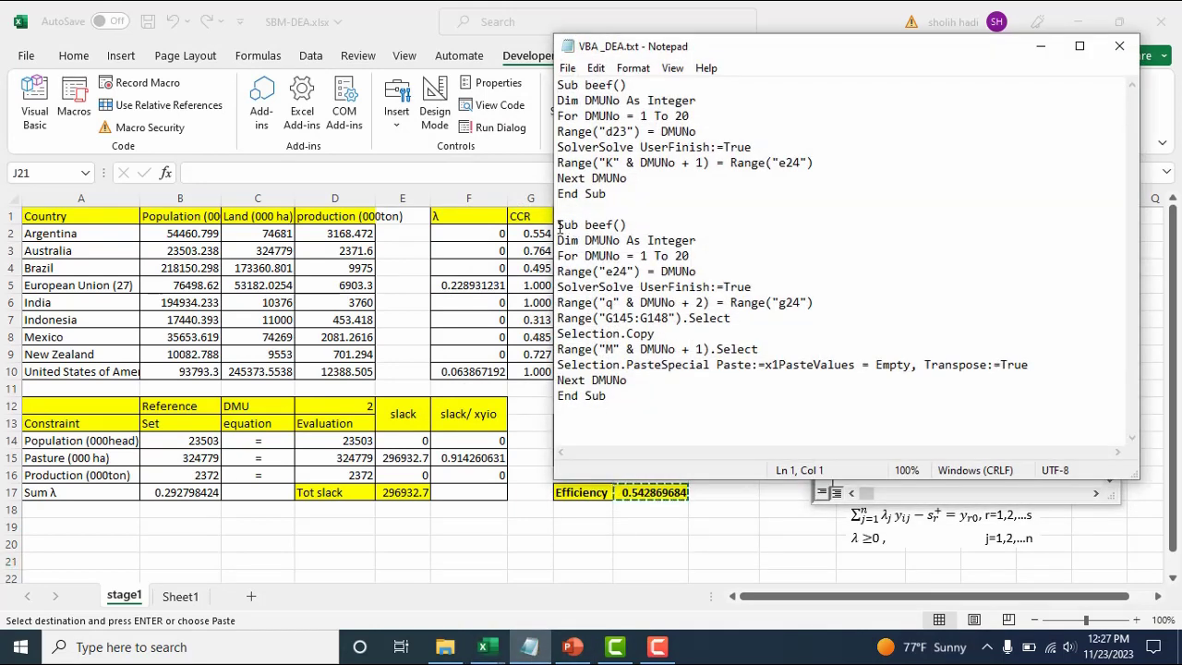
{"action": "left_click_drag", "start_coordinate": [558, 224], "coordinate": [644, 397]}
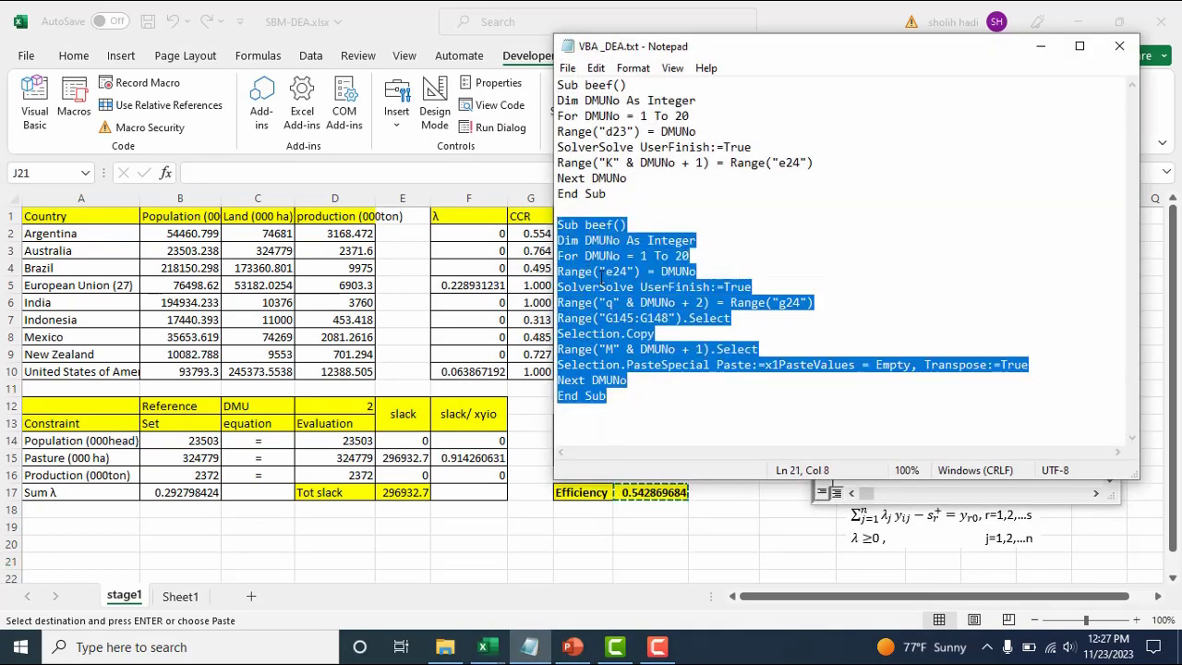
{"action": "right_click", "coordinate": [825, 265]}
{"action": "left_click", "coordinate": [861, 335]}
{"action": "left_click", "coordinate": [611, 566]}
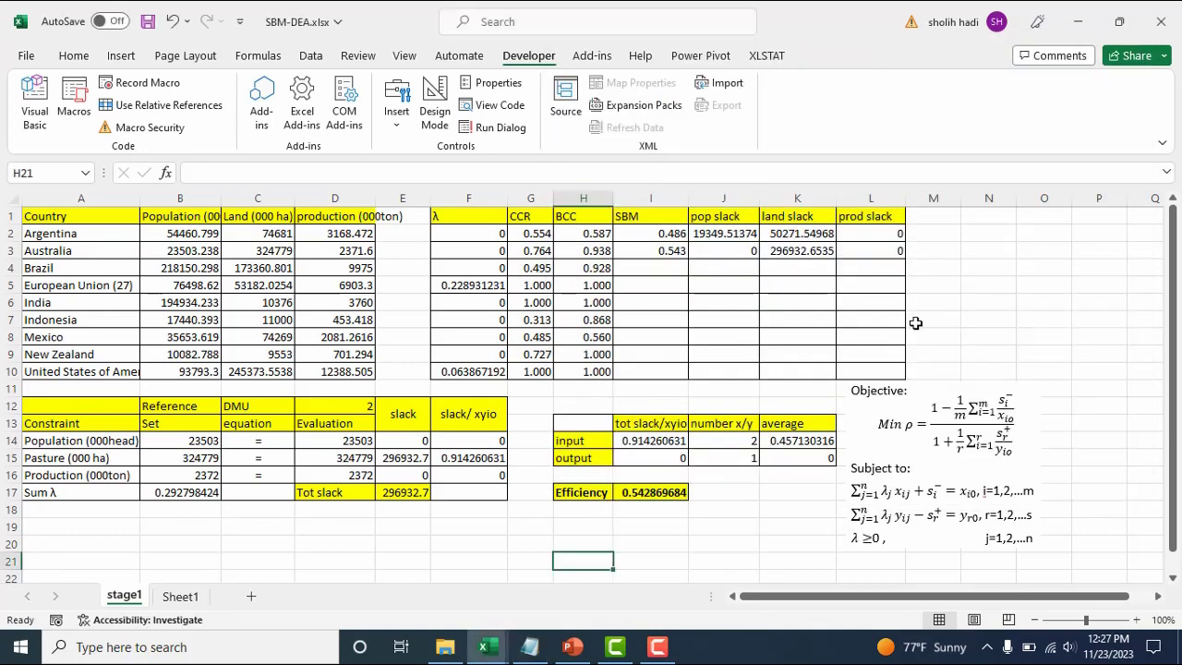
{"action": "mouse_move", "coordinate": [484, 649]}
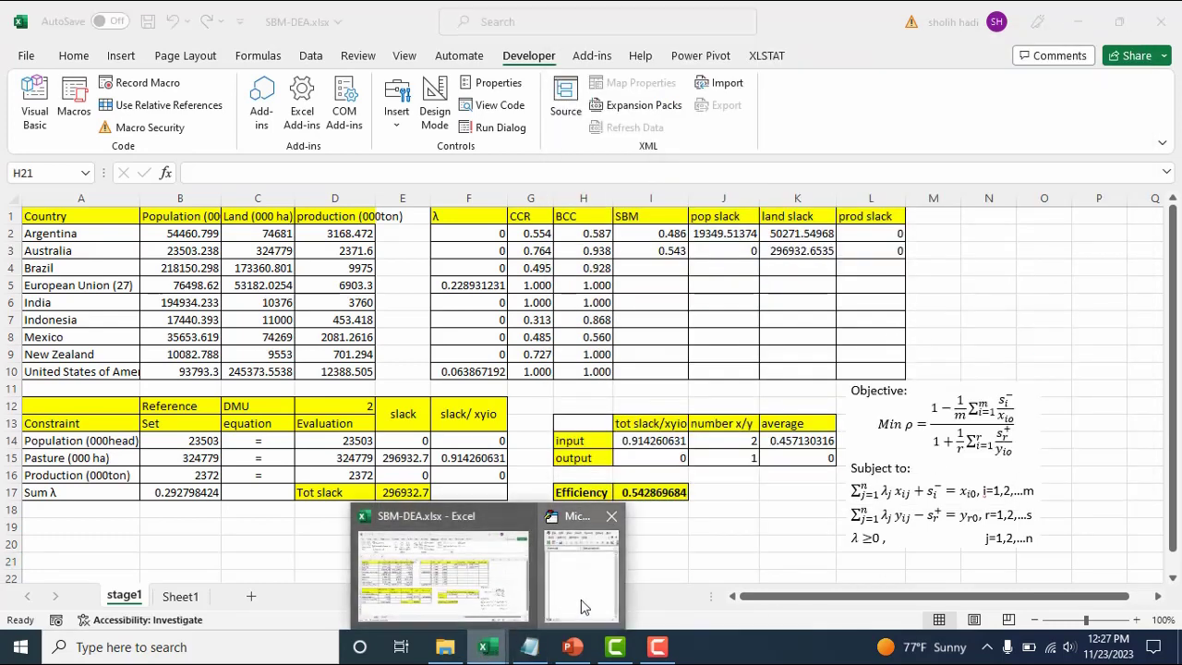
{"action": "left_click", "coordinate": [565, 522]}
{"action": "right_click", "coordinate": [872, 224]}
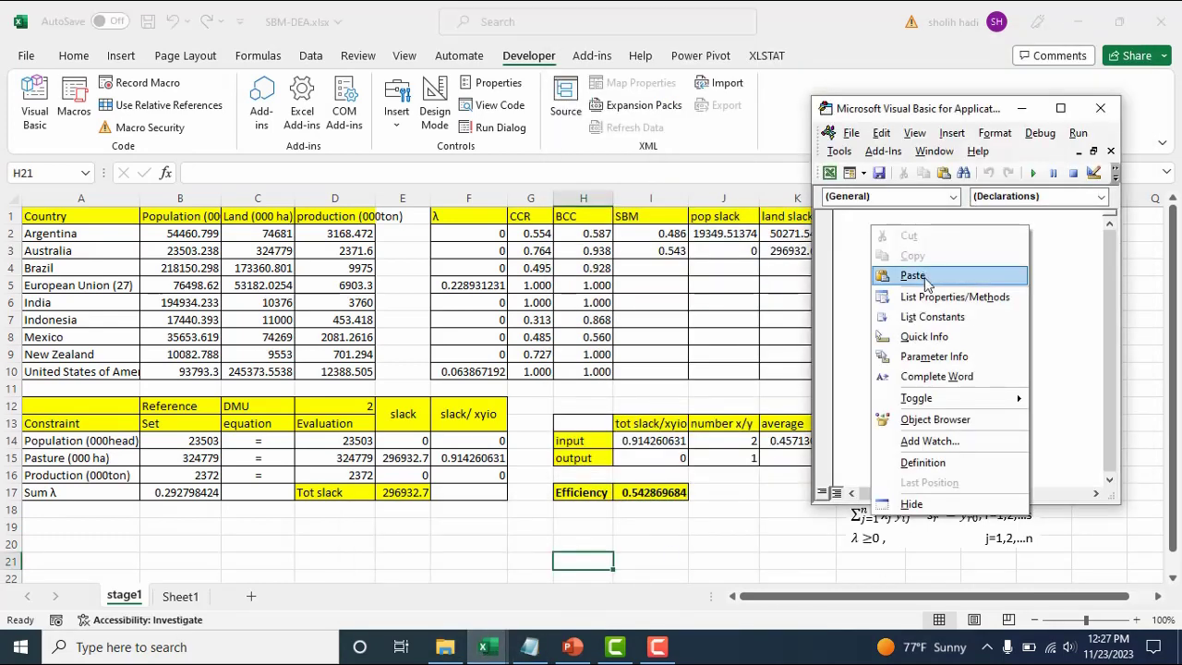
{"action": "left_click", "coordinate": [919, 275]}
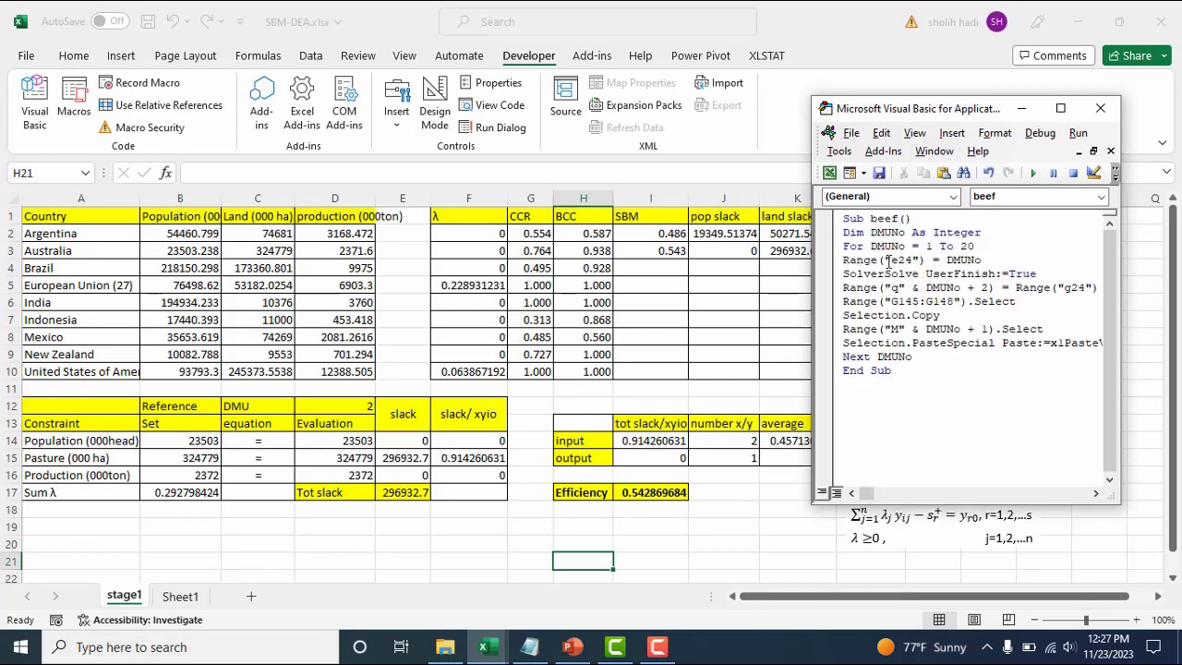
Set the macro's loop limit to 9 and change its cell references to d12 and i17.
{"action": "key", "text": "BackSpace"}
{"action": "key", "text": "BackSpace"}
{"action": "left_click", "coordinate": [915, 261]}
{"action": "key", "text": "BackSpace"}
{"action": "key", "text": "BackSpace"}
{"action": "key", "text": "BackSpace"}
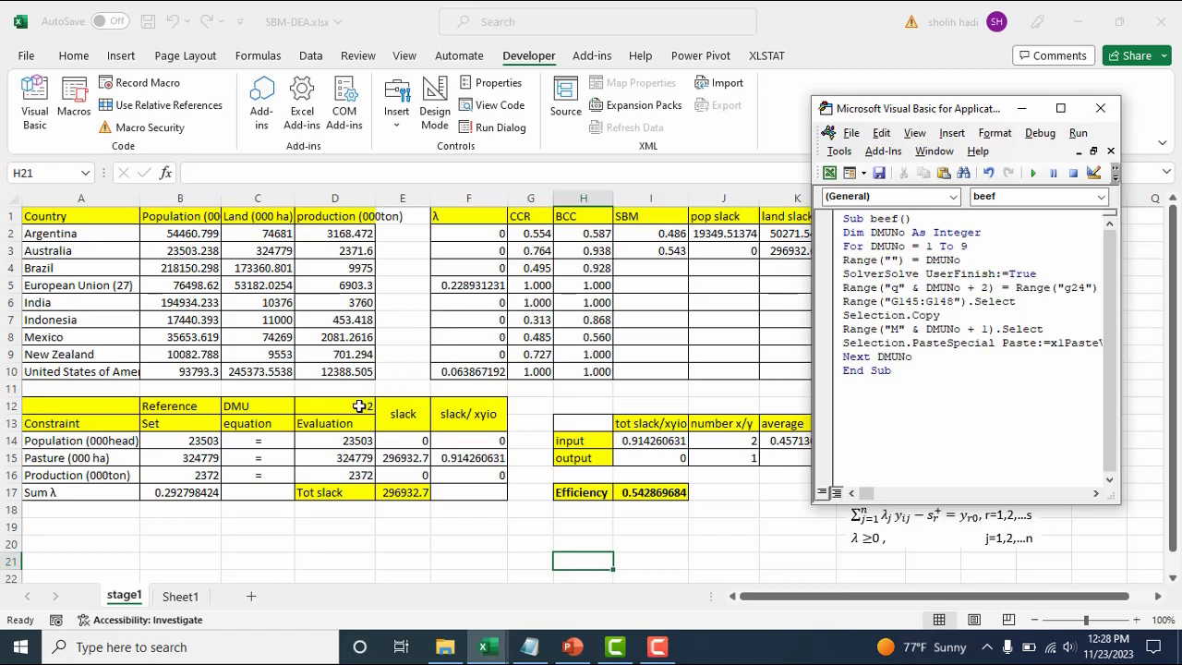
{"action": "type", "text": "d1"}
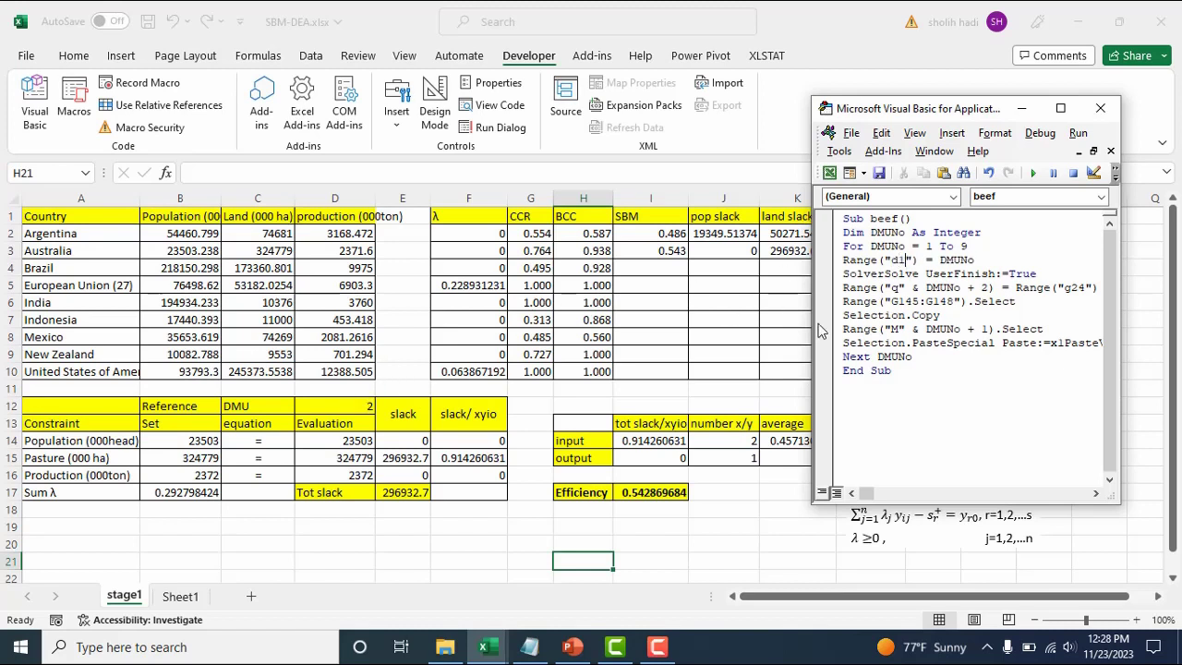
{"action": "type", "text": "2"}
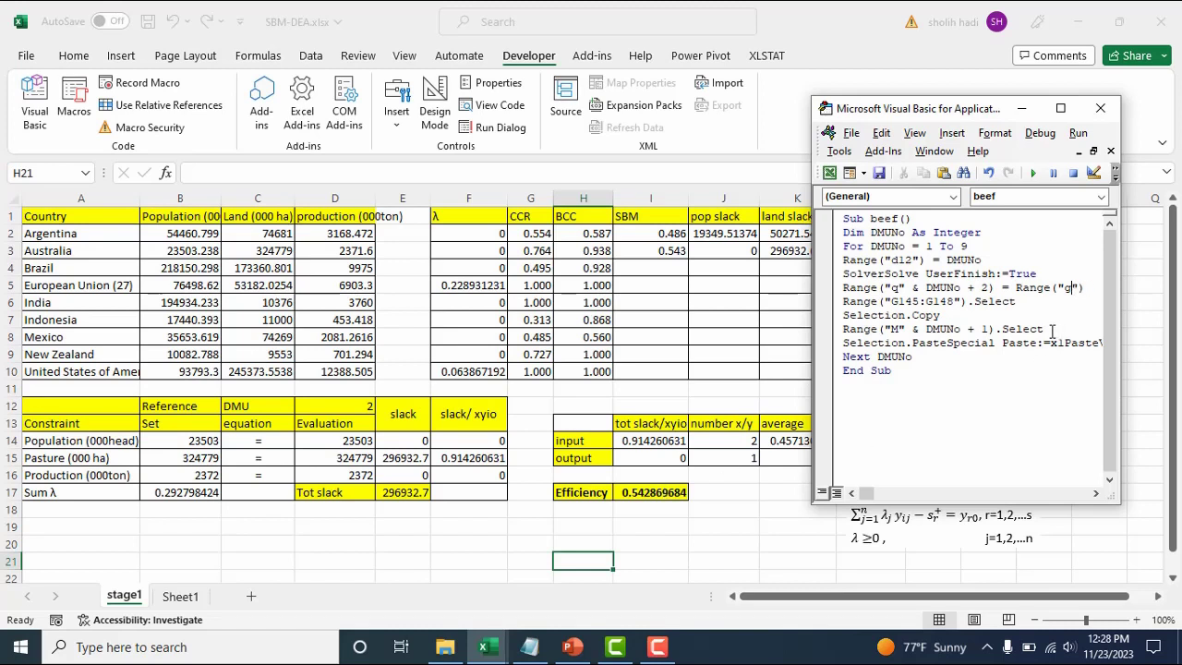
{"action": "key", "text": "BackSpace"}
{"action": "key", "text": "BackSpace"}
{"action": "type", "text": "i"}
Change the copied slack range to e14:e16 and the output column to j.
{"action": "key", "text": "BackSpace"}
{"action": "type", "text": "1"}
{"action": "key", "text": "BackSpace"}
{"action": "type", "text": "e"}
{"action": "key", "text": "Right"}
{"action": "key", "text": "Delete"}
{"action": "key", "text": "Delete"}
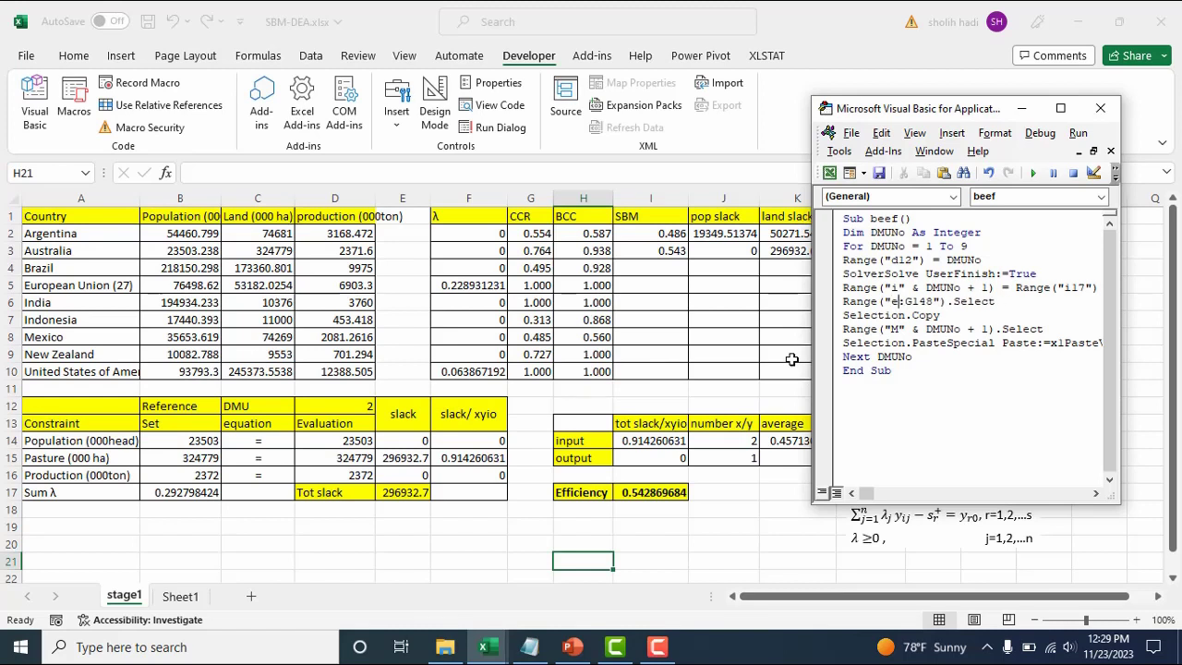
{"action": "type", "text": "4"}
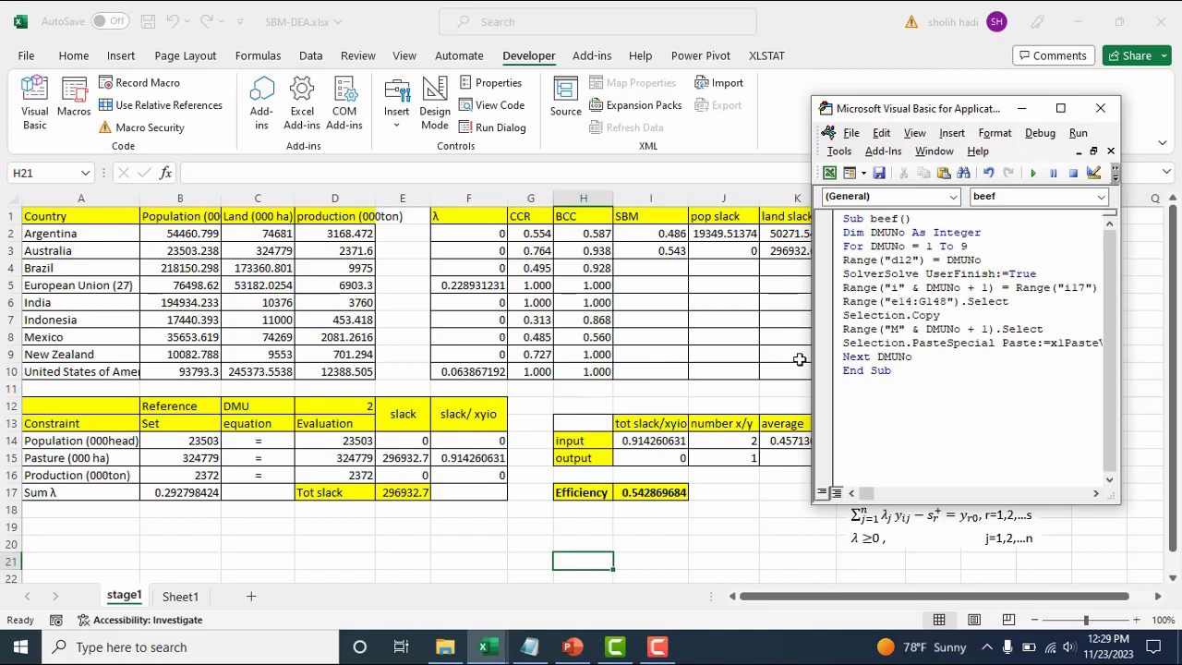
{"action": "left_click", "coordinate": [947, 301]}
{"action": "key", "text": "BackSpace"}
{"action": "key", "text": "BackSpace"}
{"action": "key", "text": "BackSpace"}
{"action": "key", "text": "BackSpace"}
{"action": "type", "text": "e16"}
{"action": "key", "text": "BackSpace"}
{"action": "type", "text": "j"}
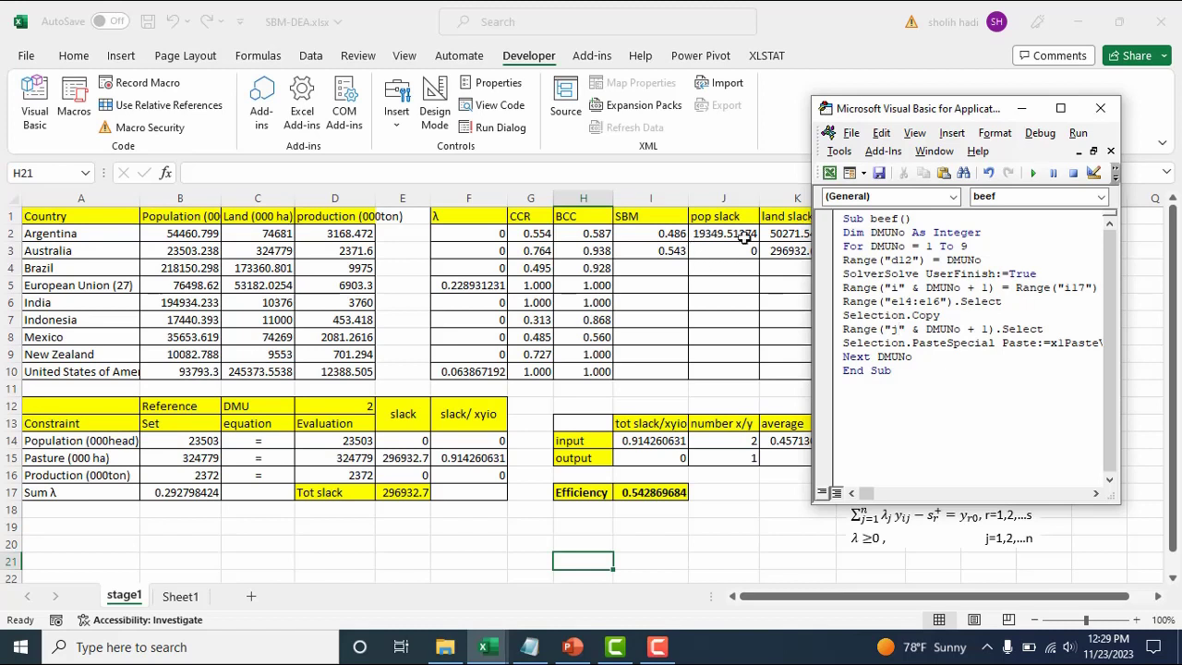
{"action": "left_click_drag", "start_coordinate": [866, 493], "coordinate": [845, 492]}
Run the beef macro for all nine countries, then format slacks J2:L10 as Number with two decimals.
{"action": "left_click", "coordinate": [1033, 175]}
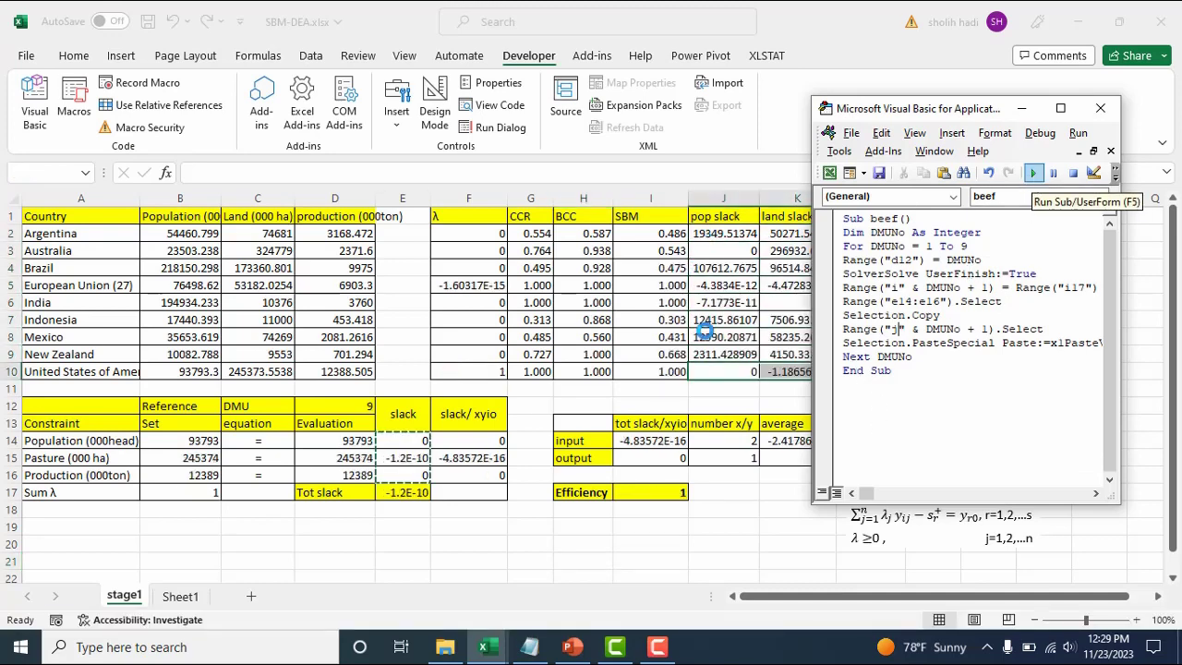
{"action": "left_click_drag", "start_coordinate": [909, 117], "coordinate": [1066, 161]}
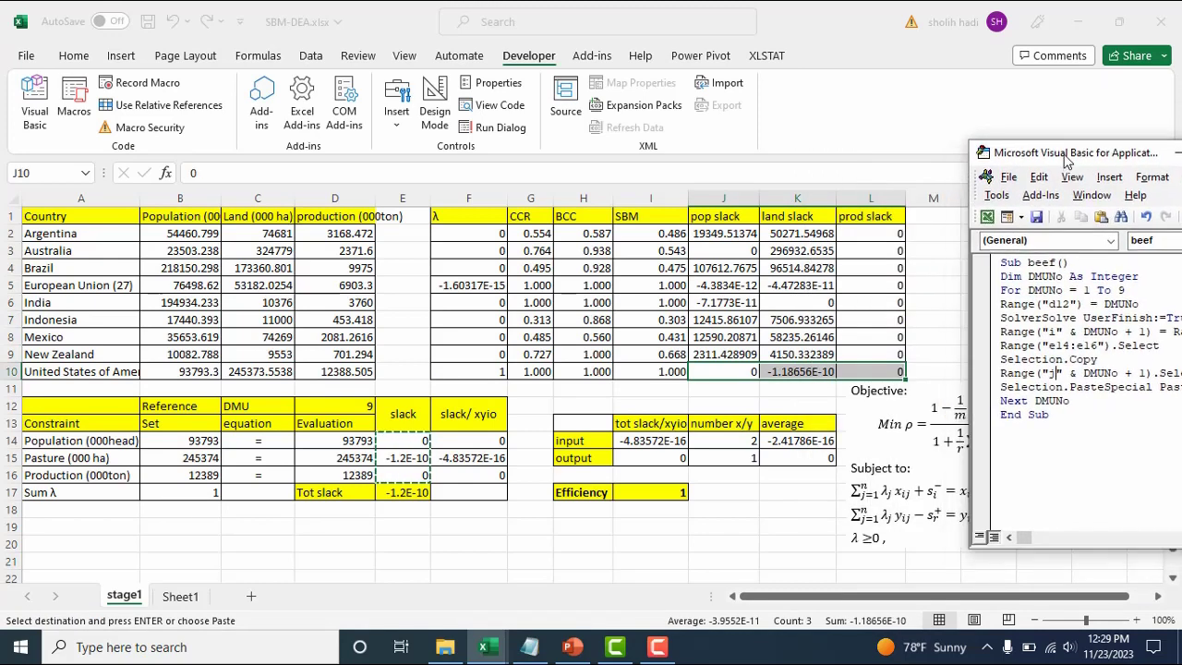
{"action": "mouse_move", "coordinate": [717, 232]}
{"action": "left_mouse_down"}
{"action": "mouse_move", "coordinate": [835, 369]}
{"action": "mouse_move", "coordinate": [872, 371]}
{"action": "left_mouse_up"}
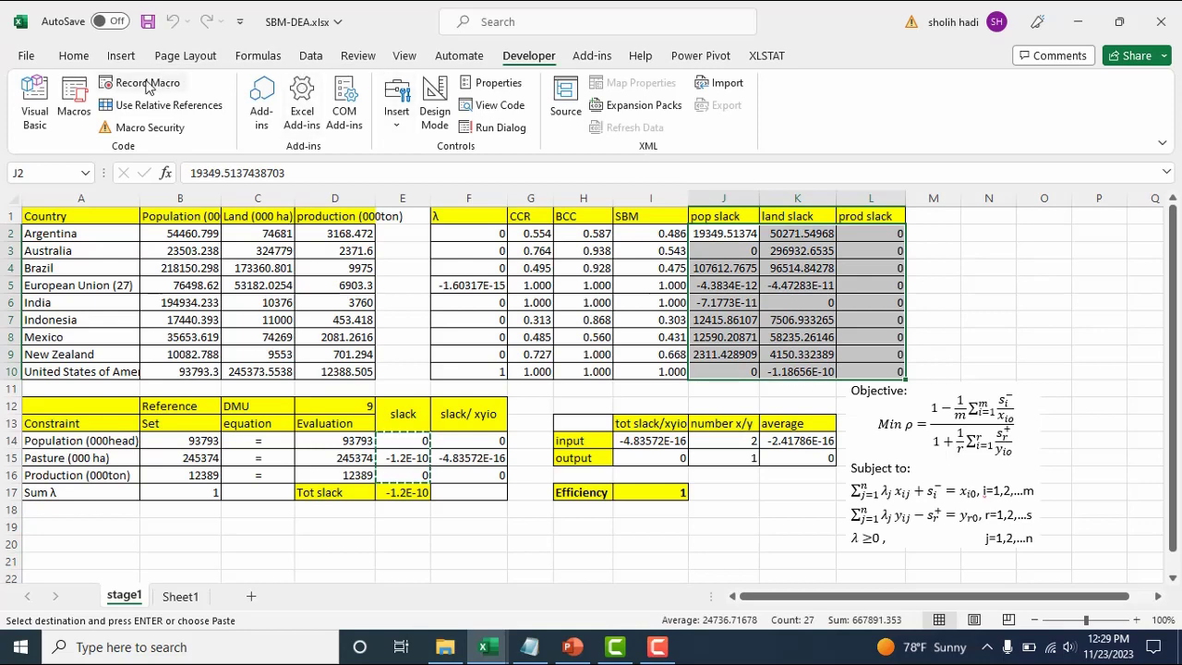
{"action": "left_click", "coordinate": [74, 55]}
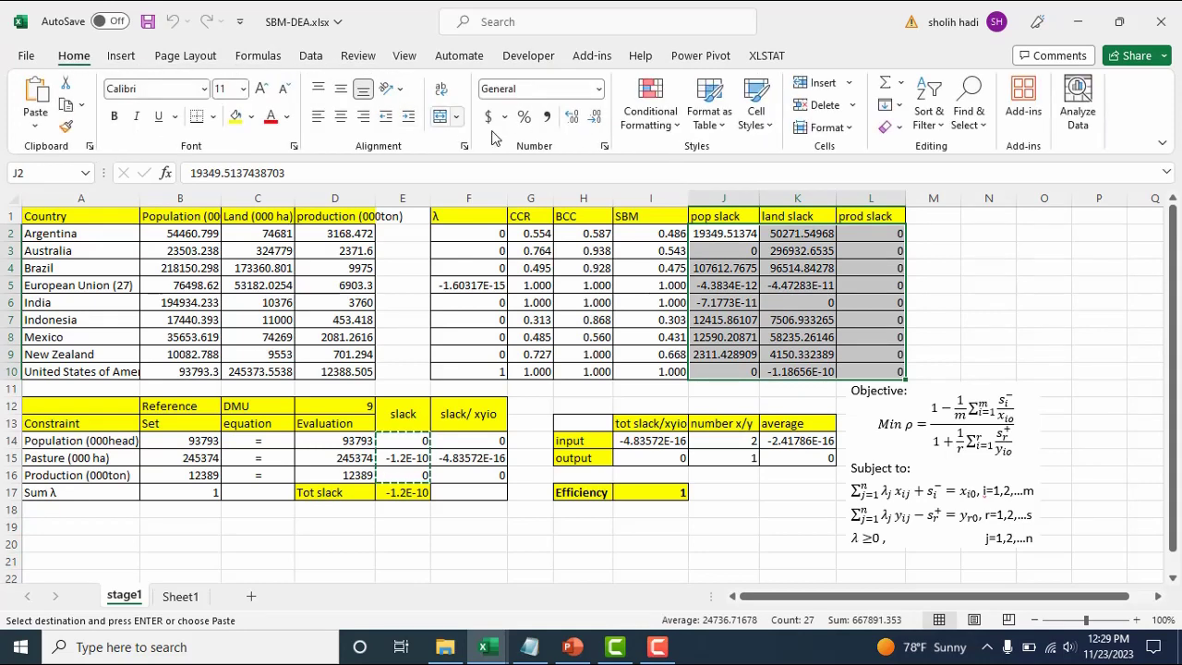
{"action": "left_click", "coordinate": [571, 120]}
{"action": "left_click", "coordinate": [595, 128]}
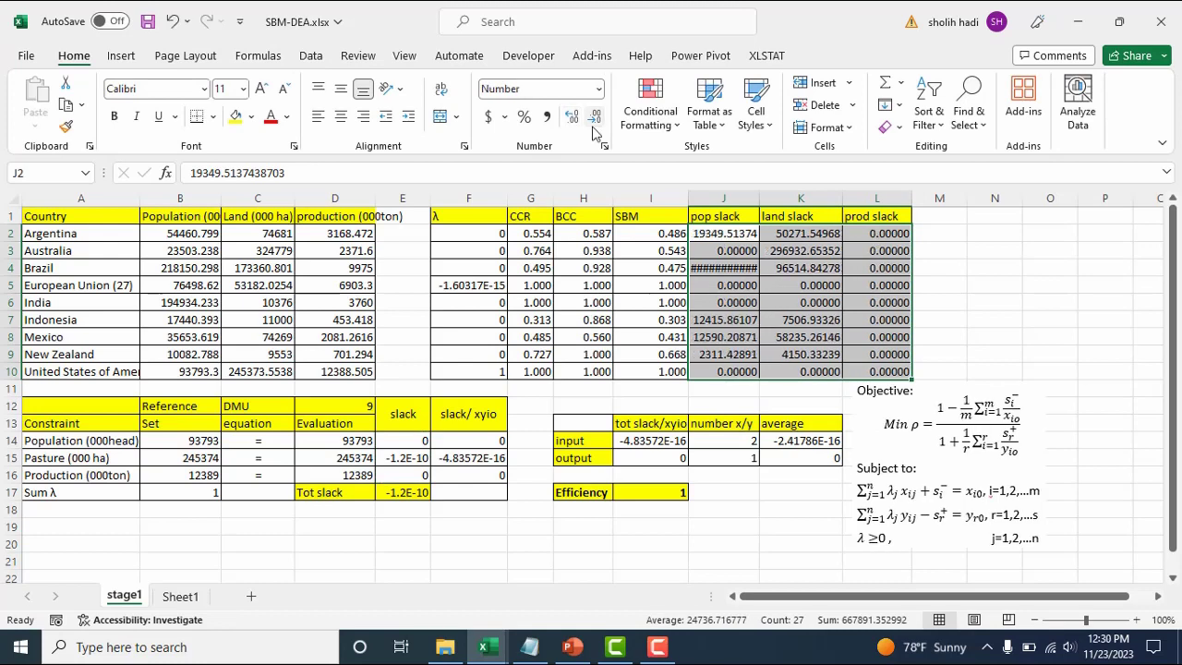
{"action": "left_click", "coordinate": [594, 118]}
{"action": "left_click", "coordinate": [595, 118]}
{"action": "left_click", "coordinate": [595, 118]}
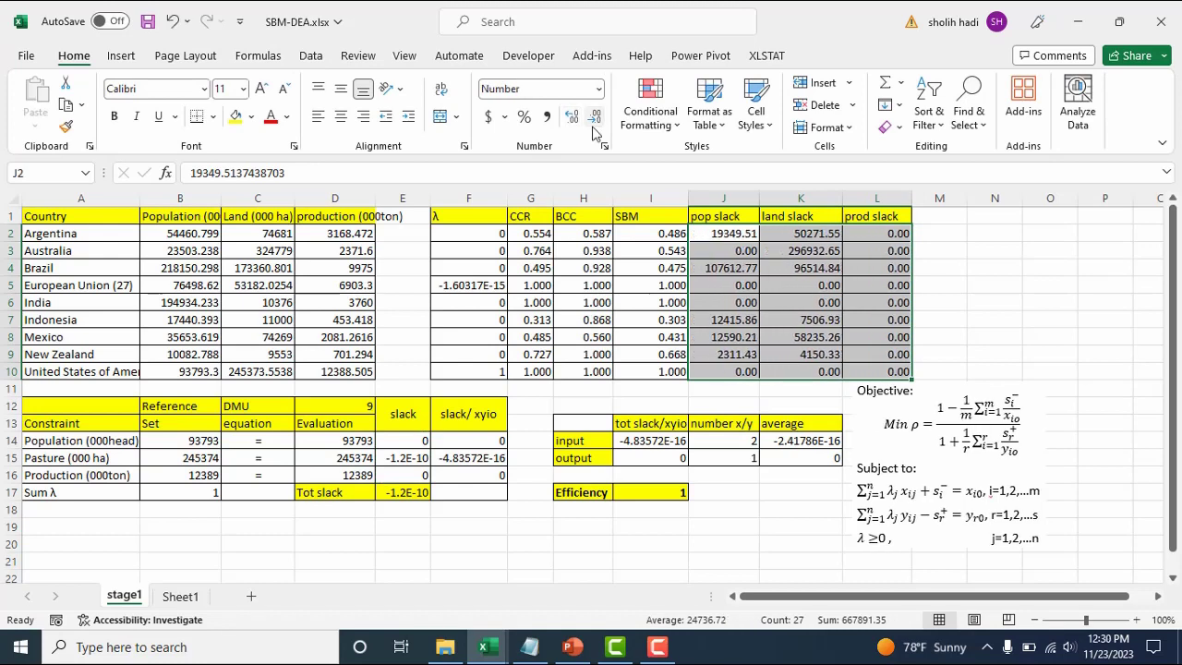
{"action": "left_click", "coordinate": [1000, 283]}
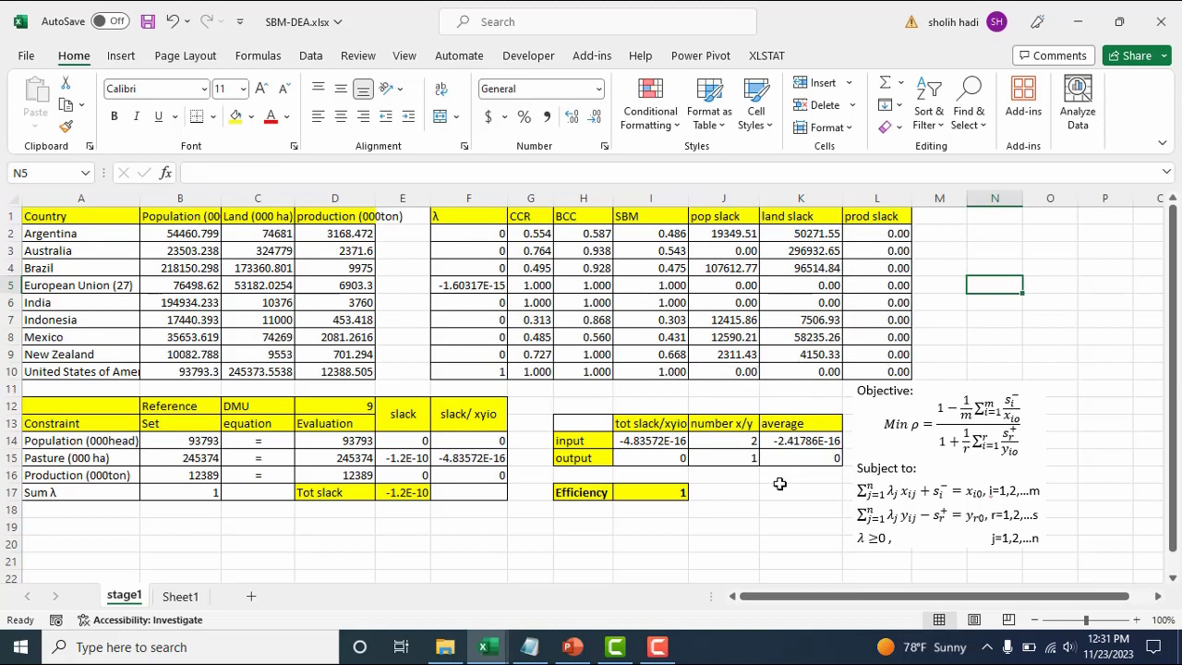
Launch DEAFrontier from its desktop shortcut to load the DEA add-in.
{"action": "key", "text": "super+d"}
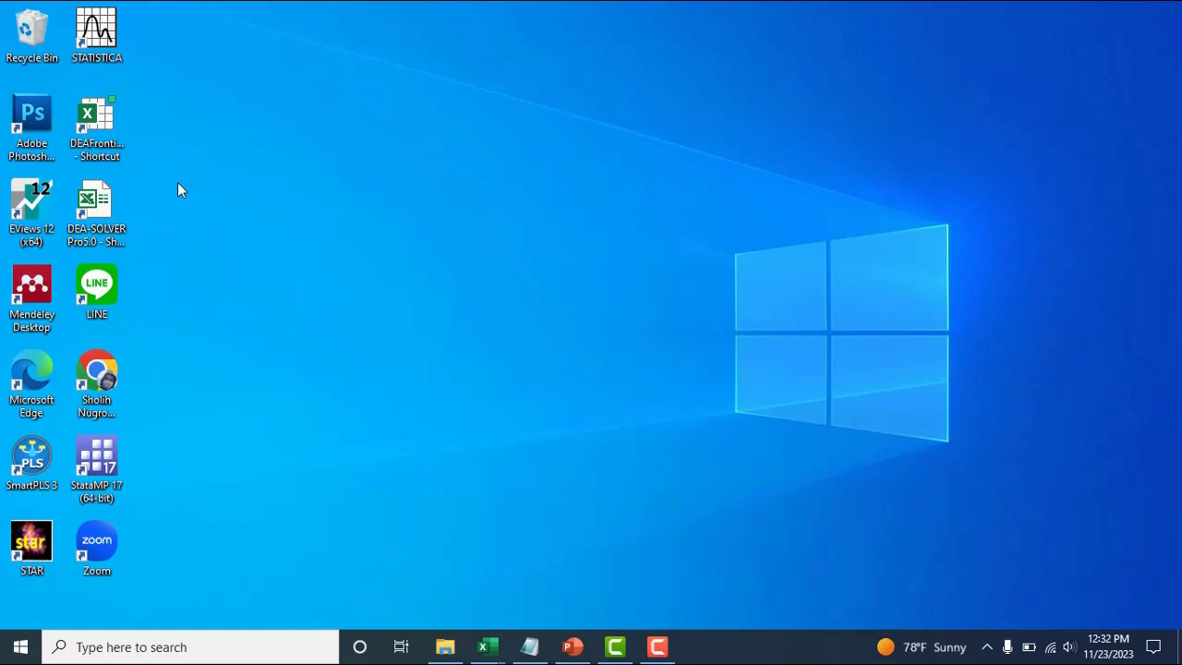
{"action": "double_click", "coordinate": [96, 125]}
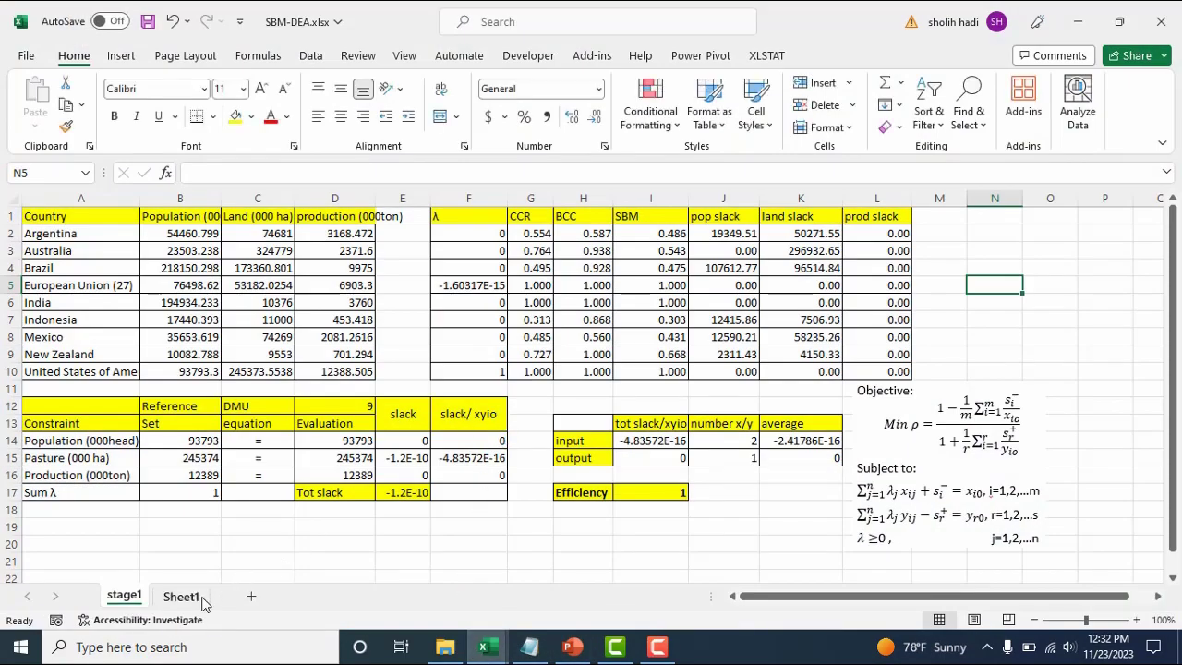
Run DEAFrontier's Slack-based Model on Sheet1 with CRS and no weights.
{"action": "left_click", "coordinate": [181, 597]}
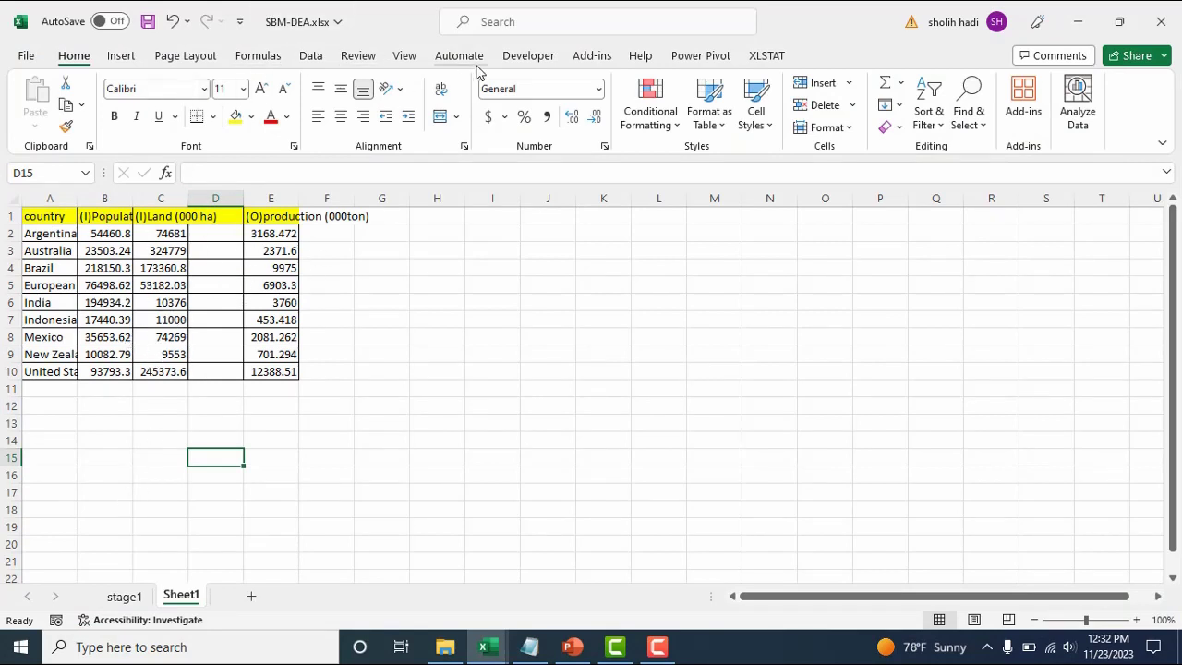
{"action": "left_click", "coordinate": [596, 57]}
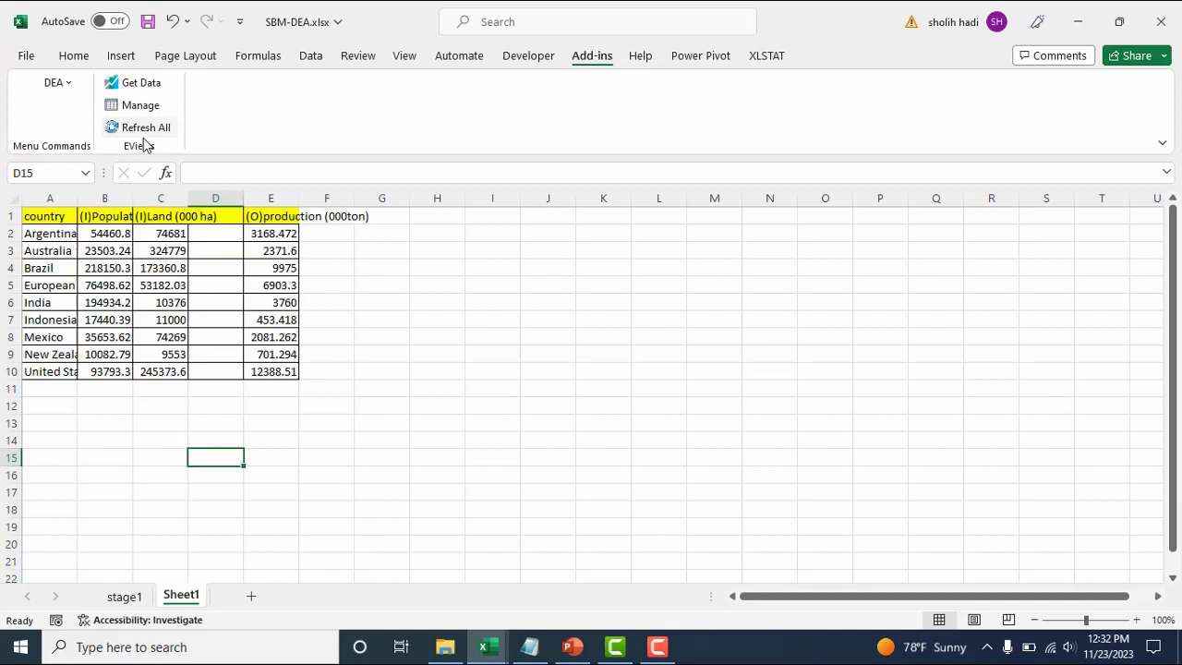
{"action": "left_click", "coordinate": [65, 85]}
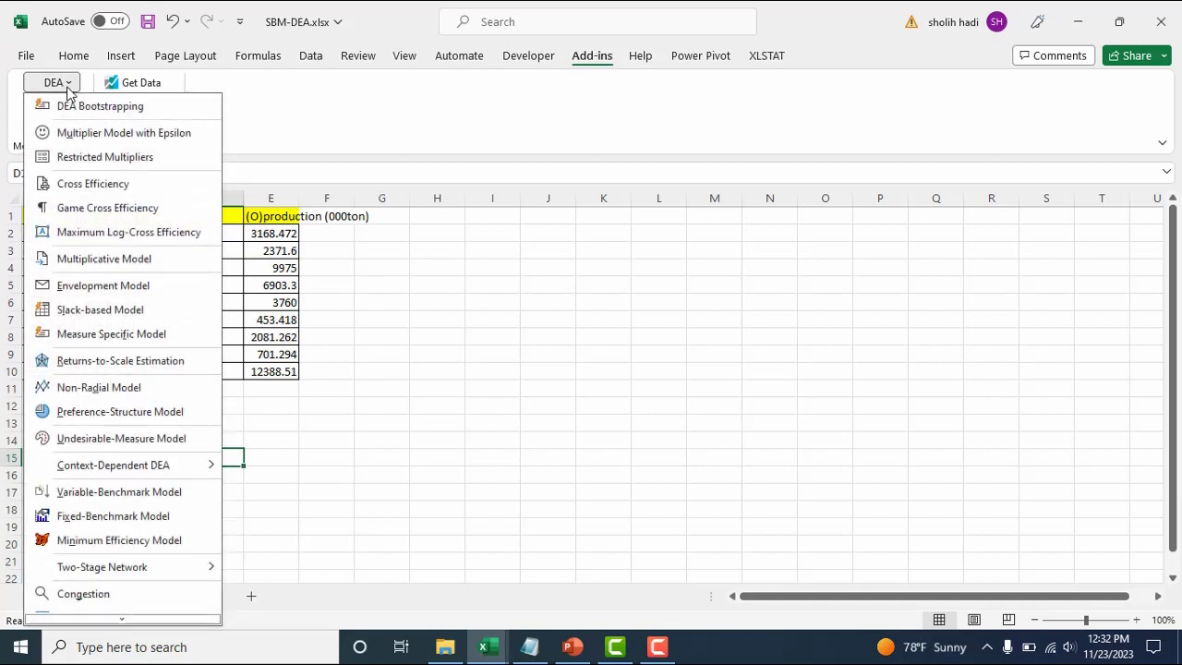
{"action": "left_click", "coordinate": [81, 312]}
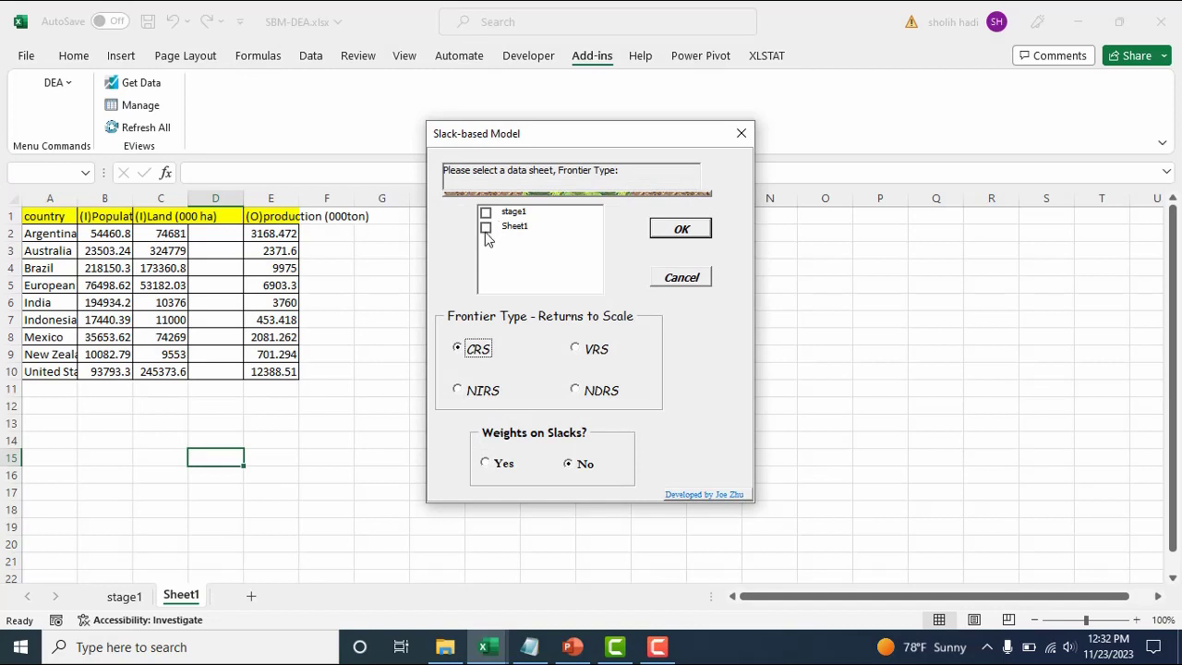
{"action": "left_click", "coordinate": [485, 228]}
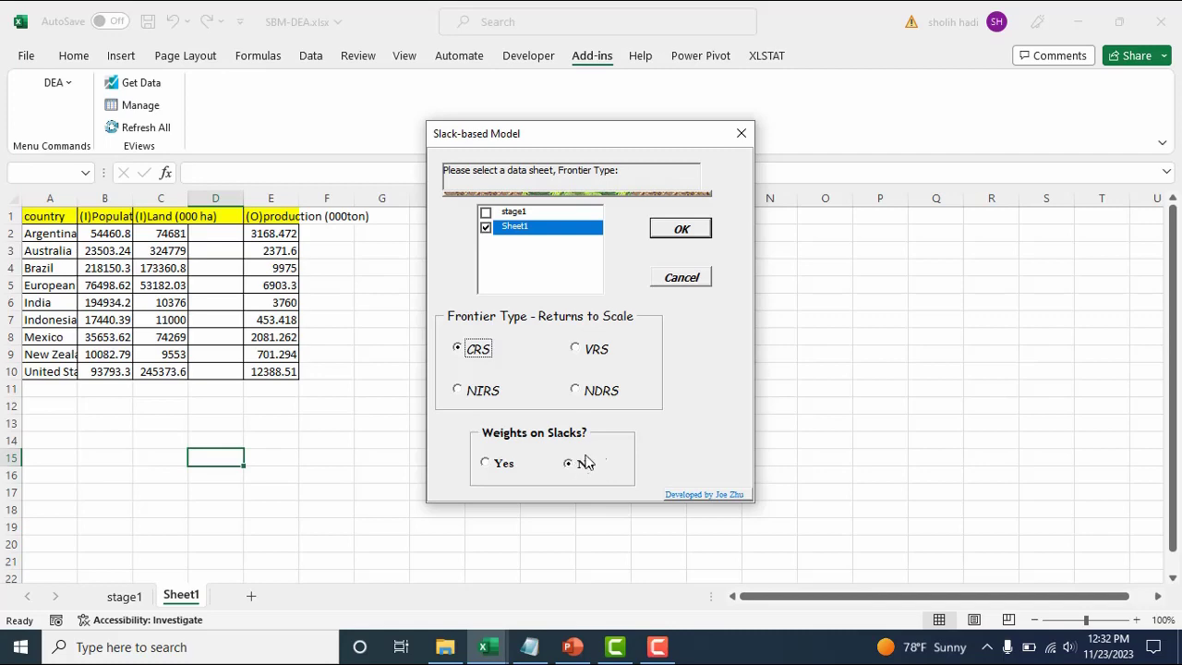
{"action": "left_click", "coordinate": [695, 228]}
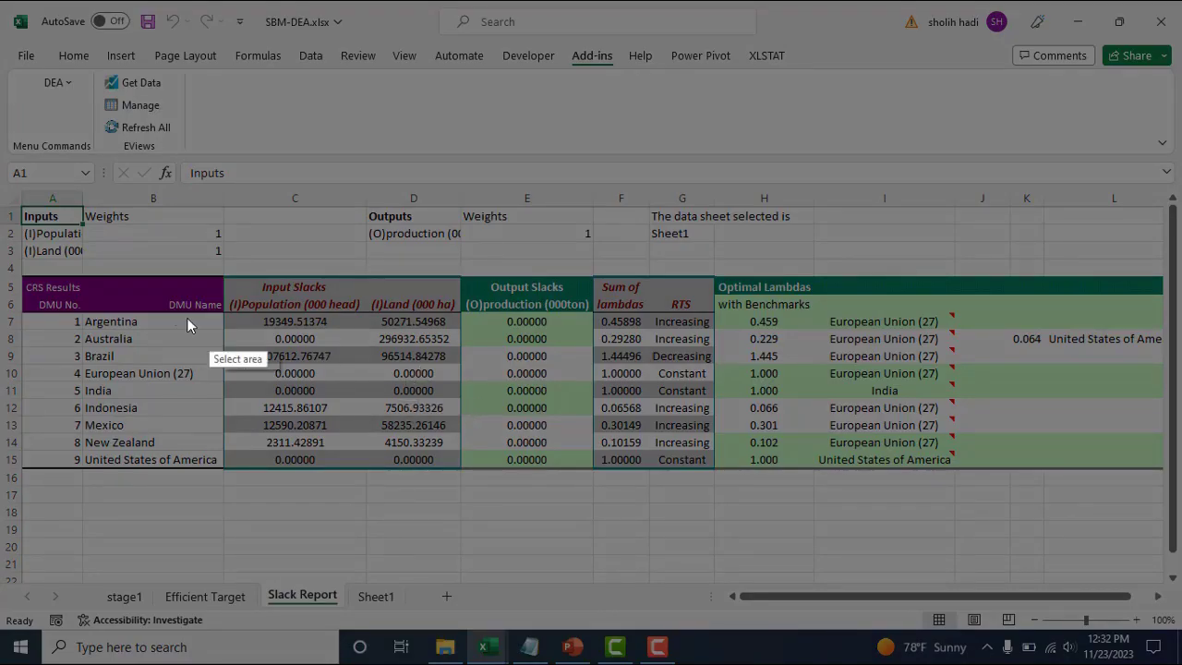
Snip the Slack Report table and paste it as a picture on stage1 under columns J–L.
{"action": "mouse_move", "coordinate": [76, 272]}
{"action": "left_mouse_down"}
{"action": "mouse_move", "coordinate": [444, 501]}
{"action": "mouse_move", "coordinate": [594, 471]}
{"action": "left_mouse_up"}
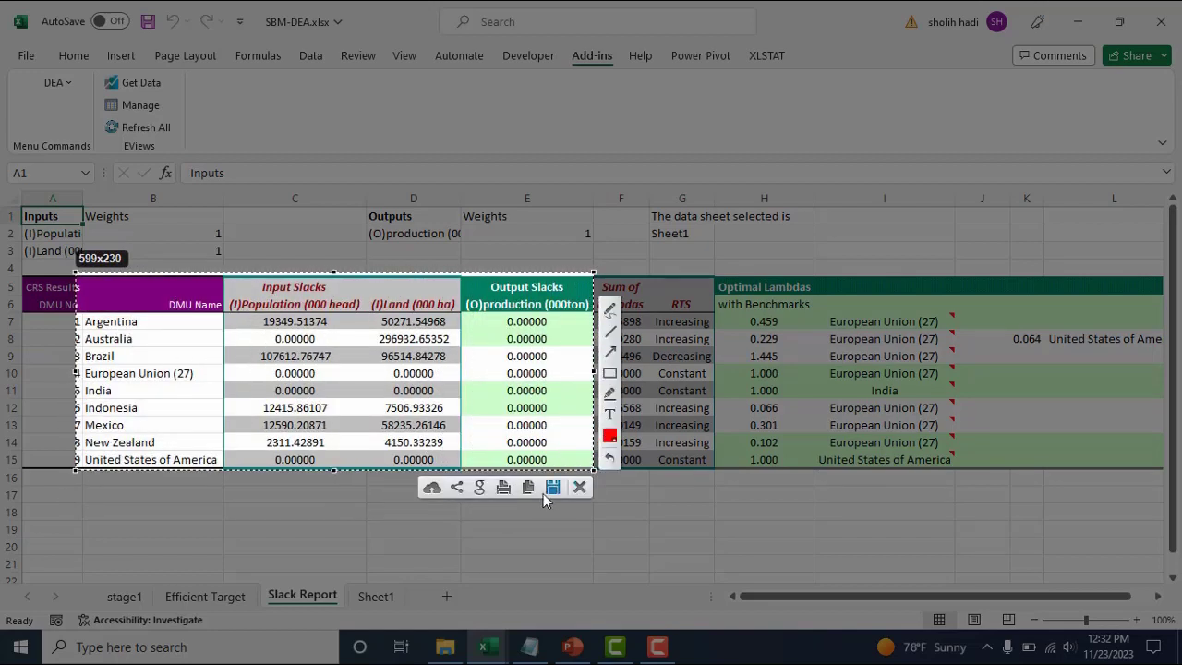
{"action": "left_click", "coordinate": [528, 484]}
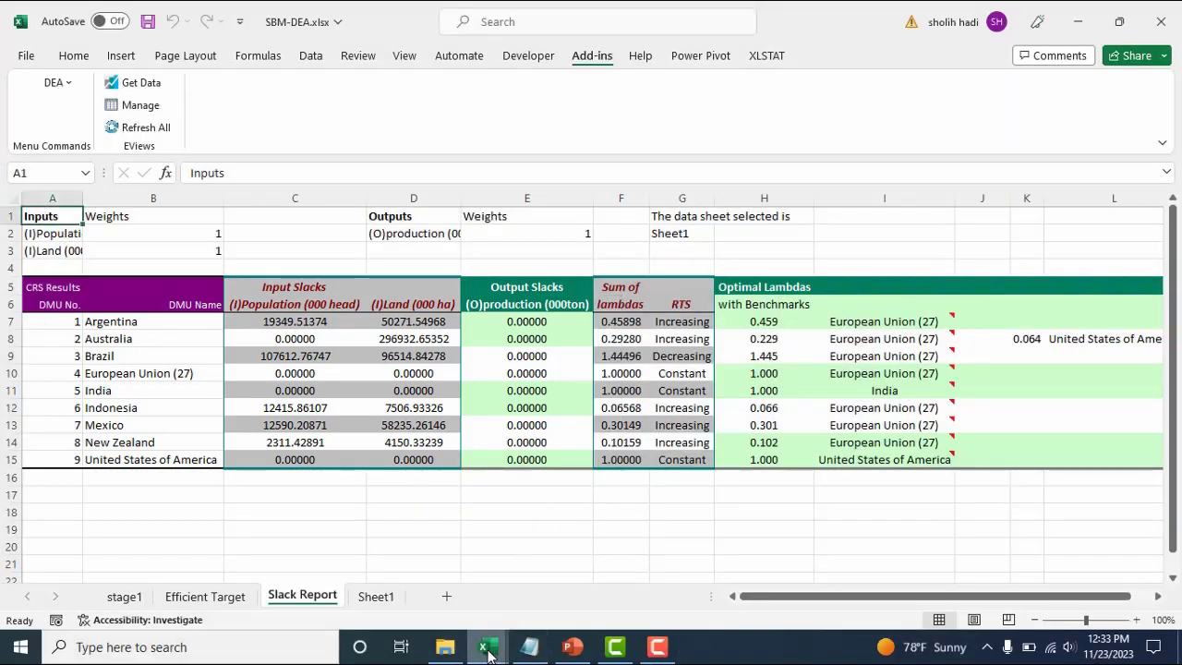
{"action": "left_click", "coordinate": [125, 597]}
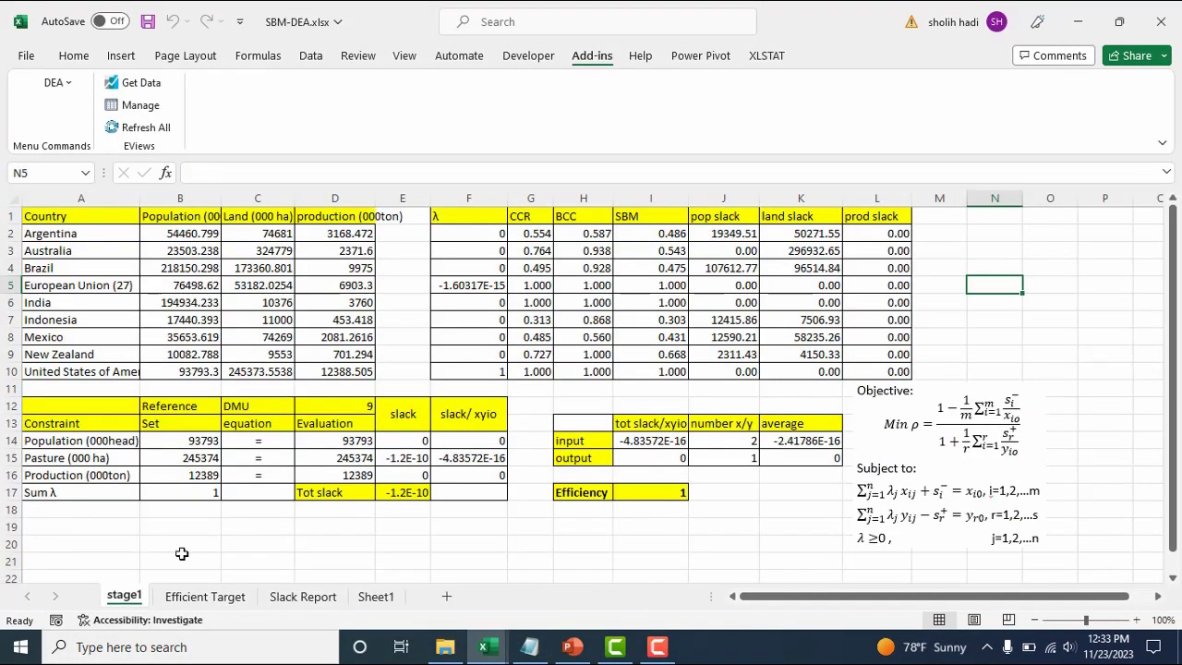
{"action": "right_click", "coordinate": [521, 390]}
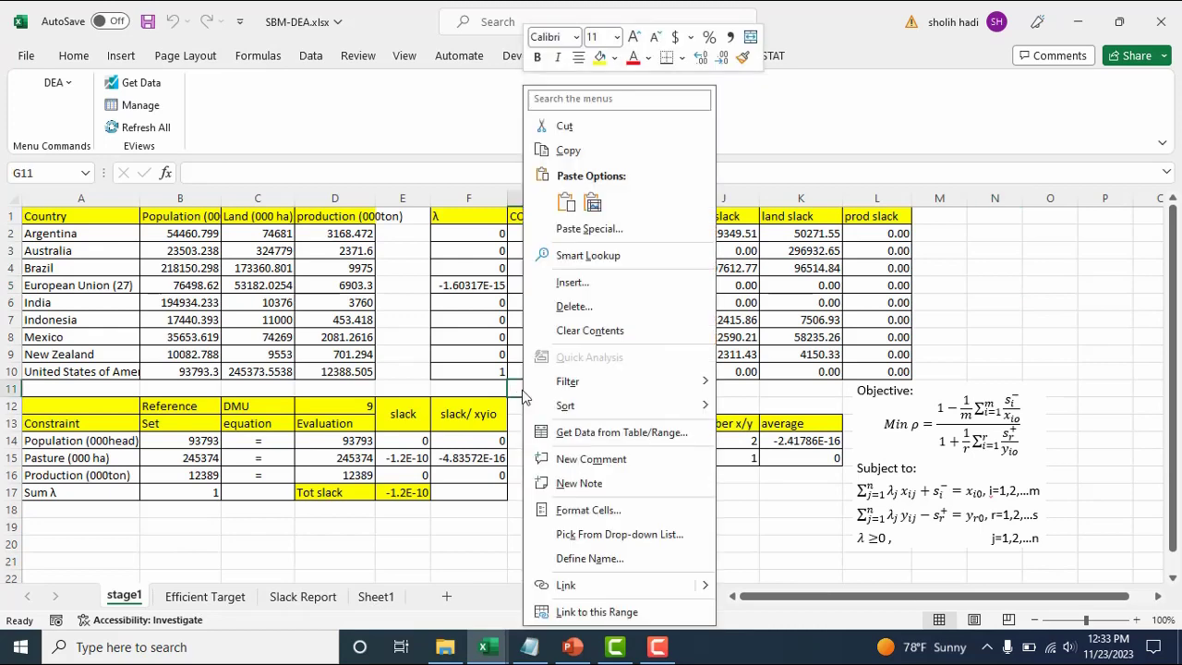
{"action": "left_click", "coordinate": [567, 199]}
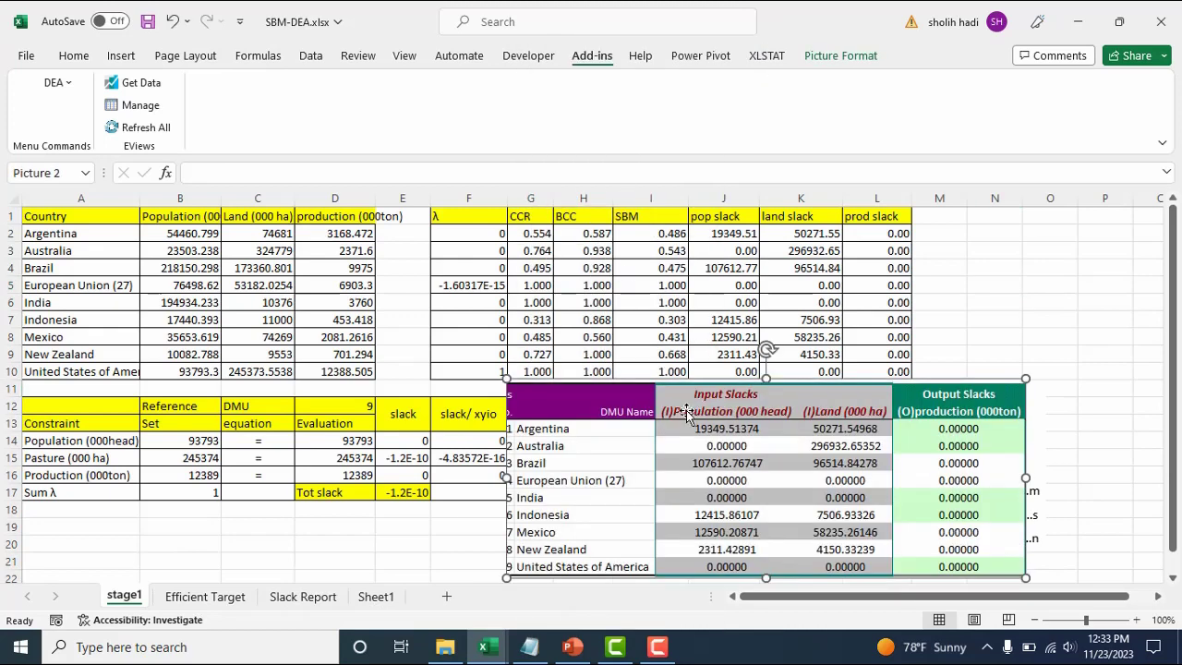
{"action": "mouse_move", "coordinate": [684, 414]}
{"action": "left_mouse_down"}
{"action": "mouse_move", "coordinate": [608, 413]}
{"action": "mouse_move", "coordinate": [703, 409]}
{"action": "left_mouse_up"}
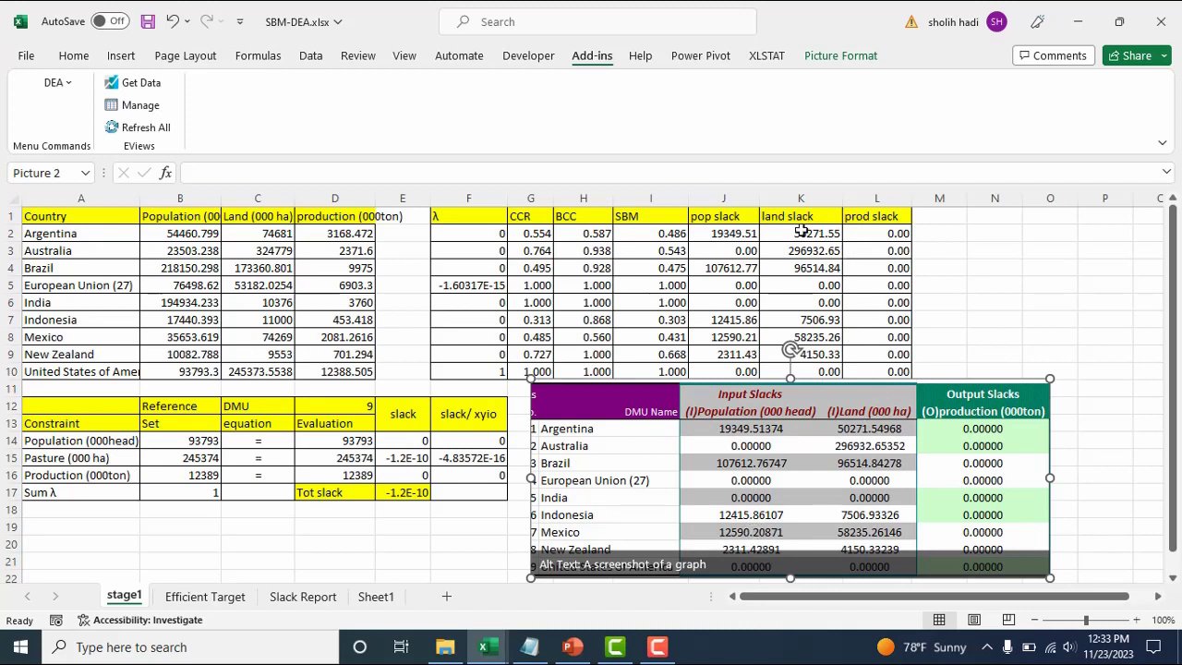
{"action": "left_click", "coordinate": [987, 350]}
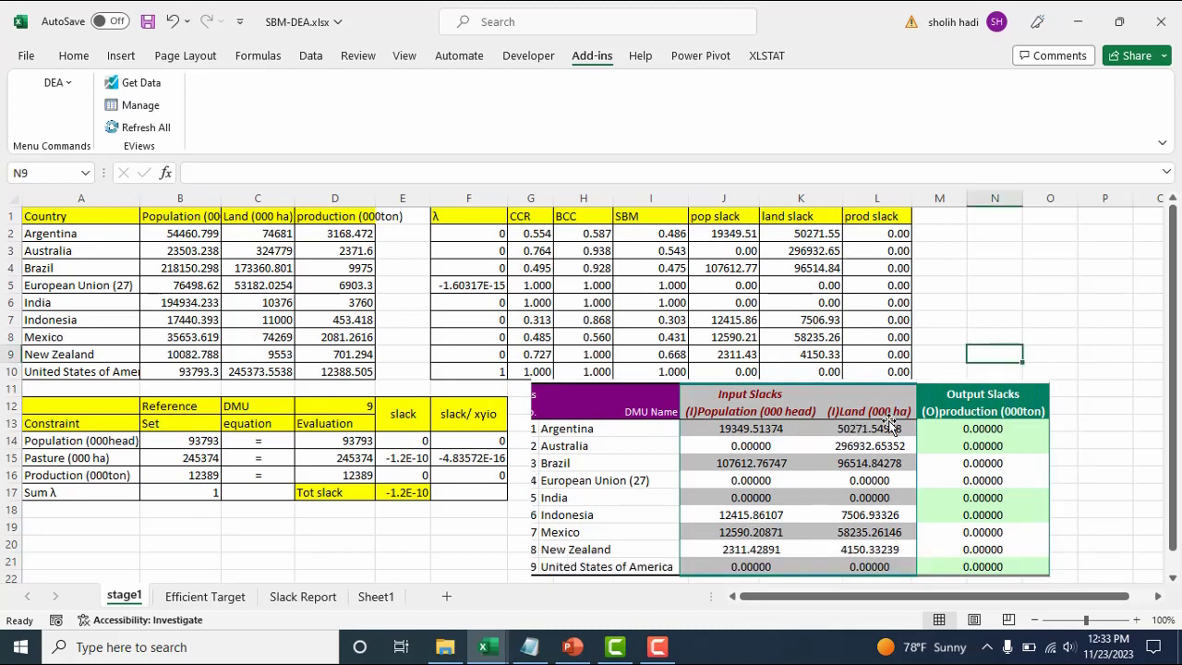